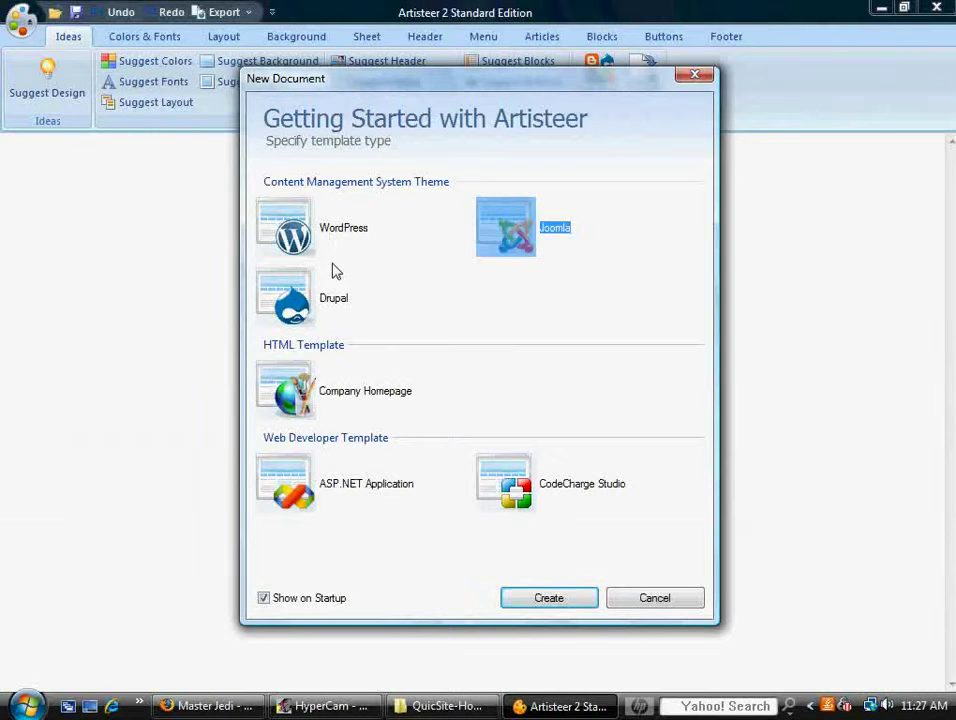
Step: Create a new document using the Joomla content management system theme
click(541, 600)
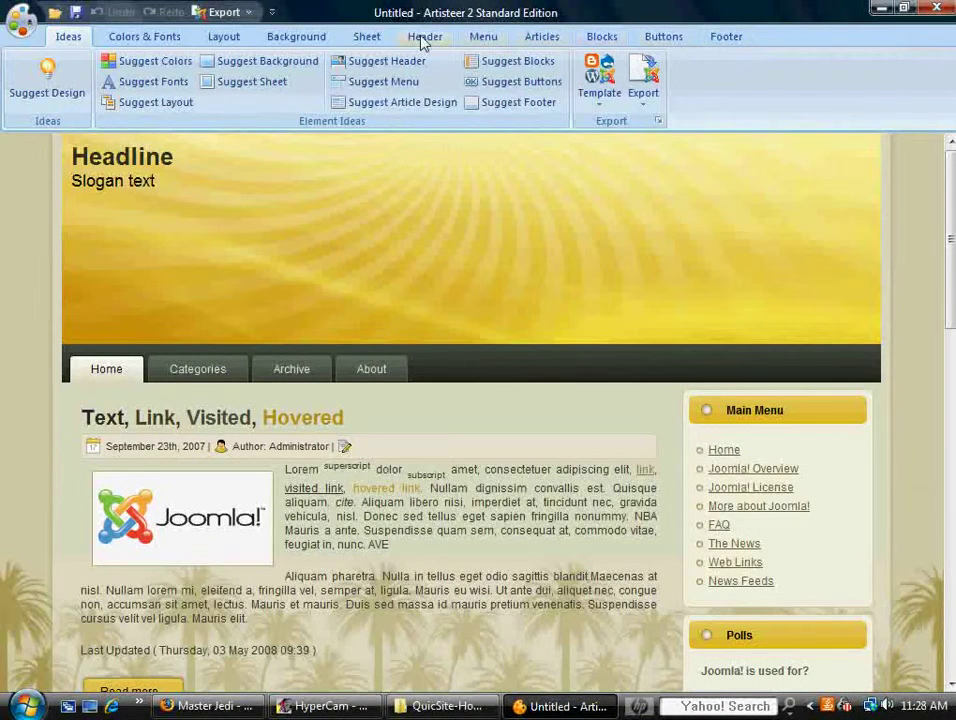
Step: Set the page layout to Menu, Header and use three columns with the content between two sidebars
click(150, 37)
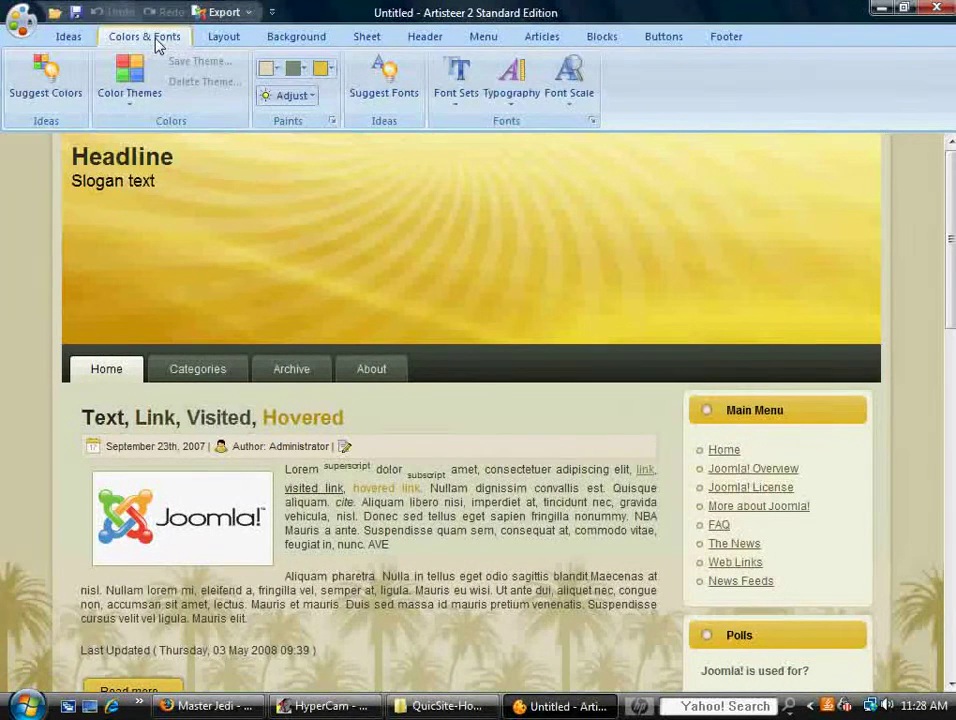
click(213, 37)
click(128, 108)
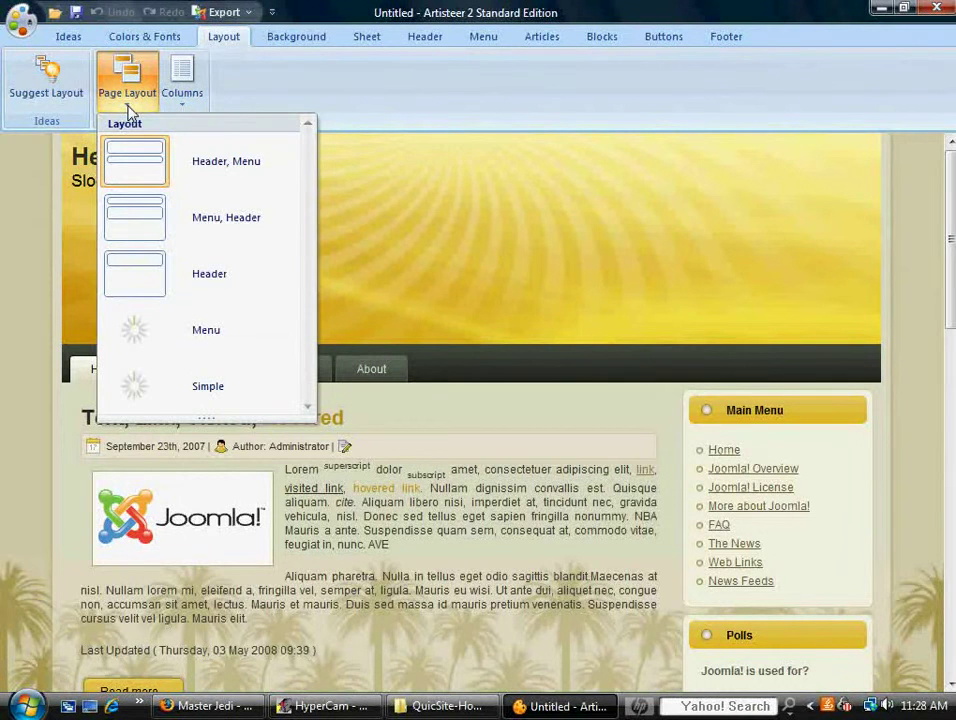
click(137, 210)
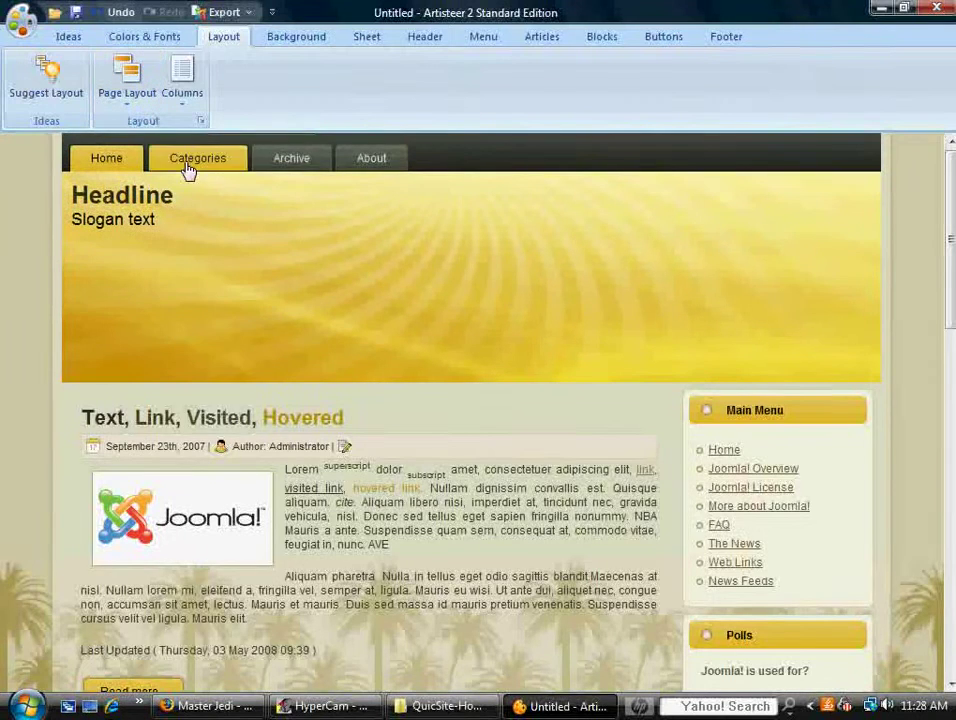
click(185, 95)
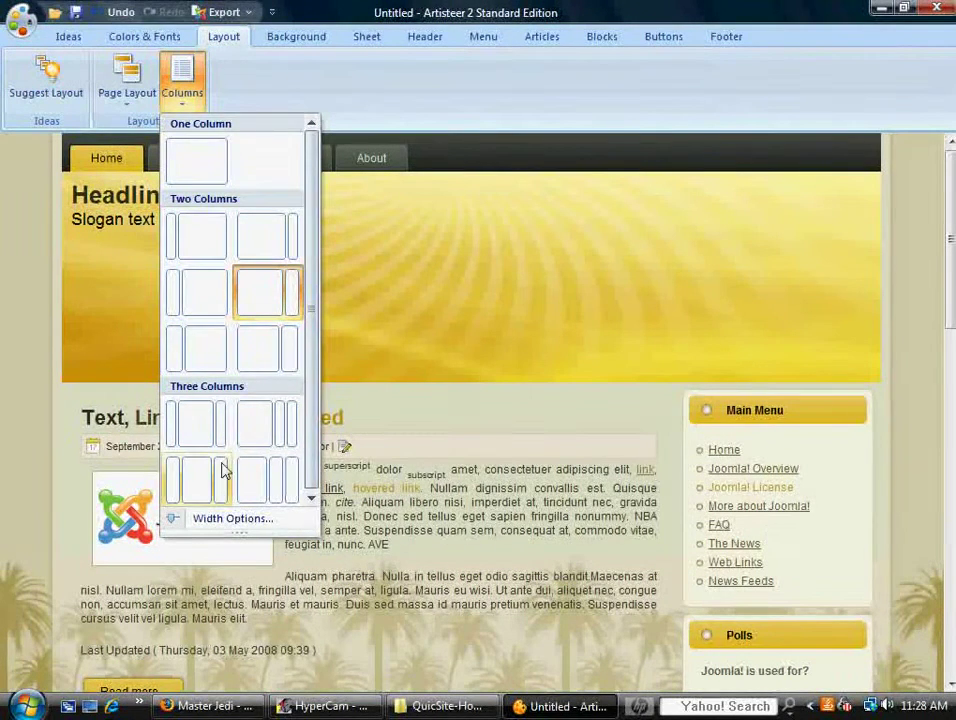
click(390, 535)
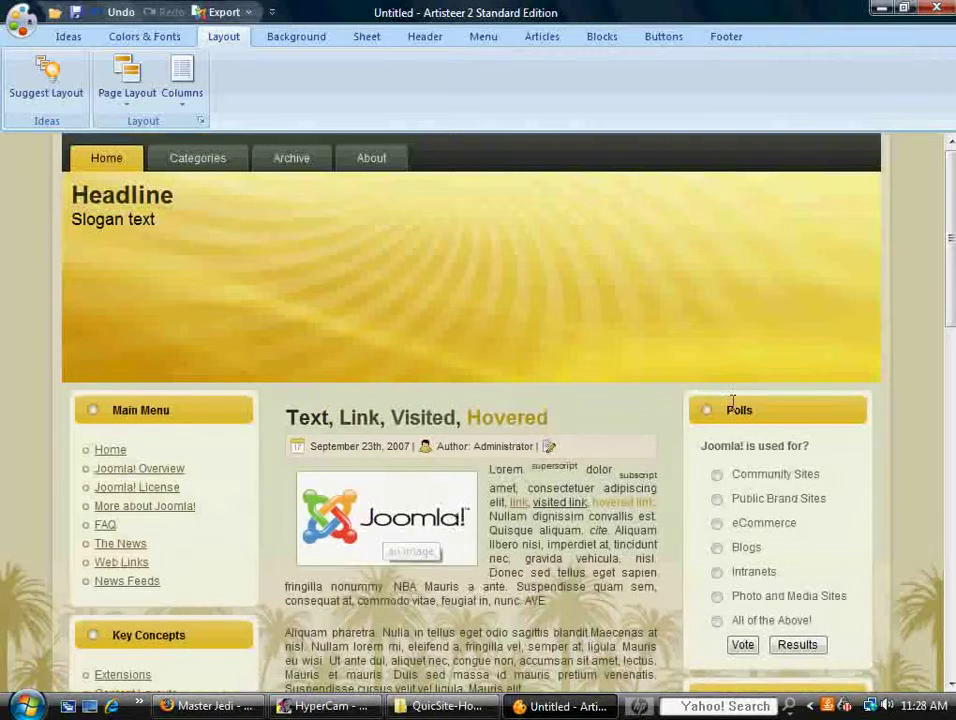
Step: Examine the design options available for the background, menu, articles, blocks, buttons, footer and header
click(303, 38)
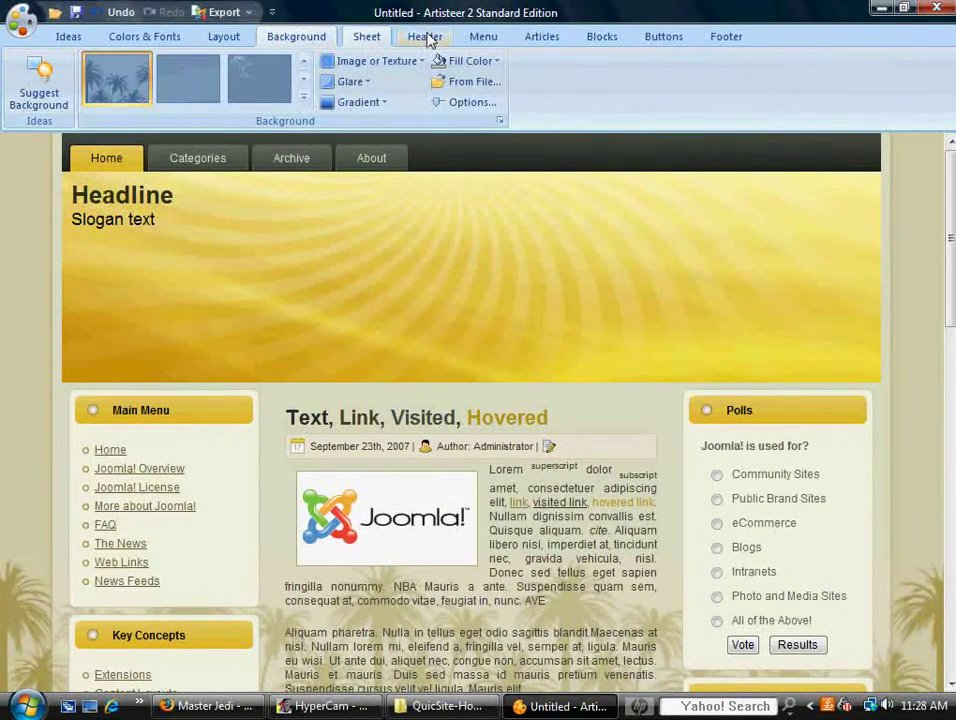
click(485, 37)
click(535, 37)
click(487, 40)
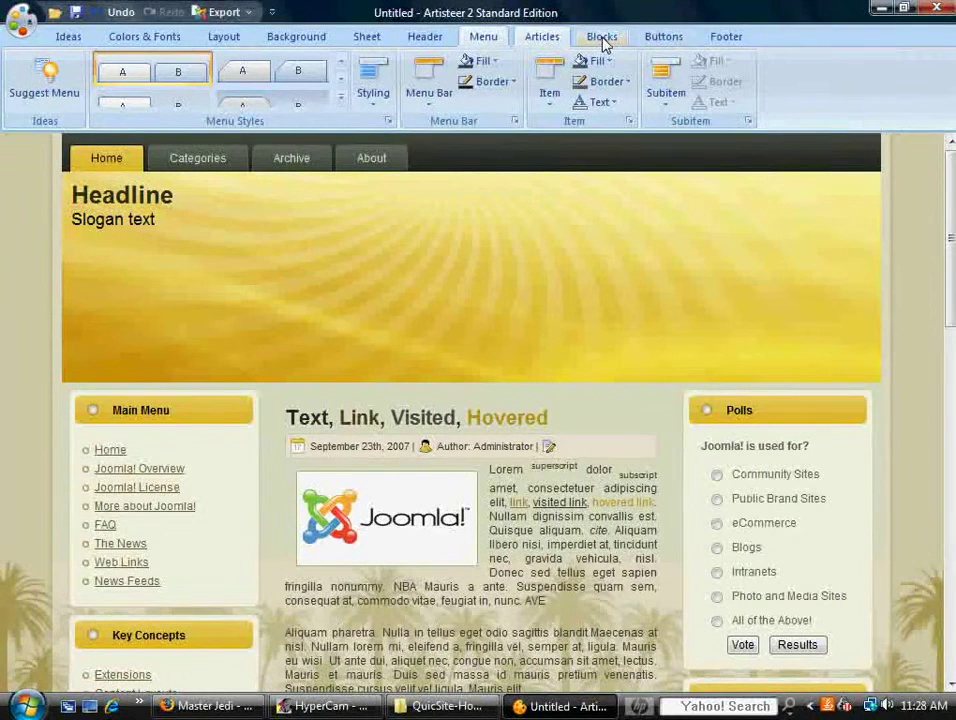
click(662, 40)
click(716, 40)
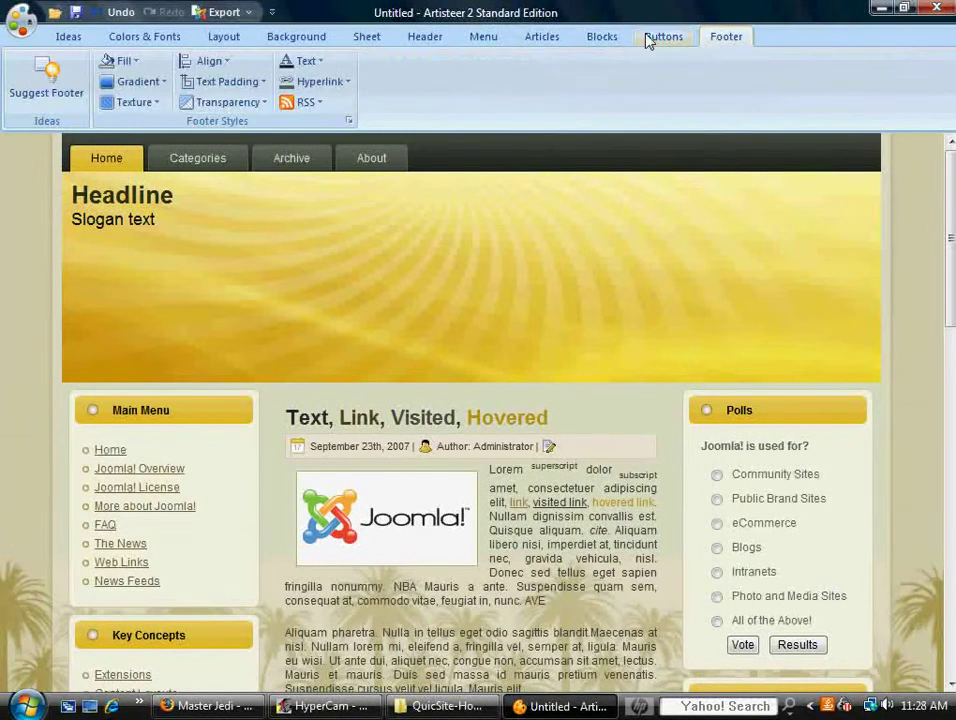
click(603, 37)
click(542, 38)
click(424, 37)
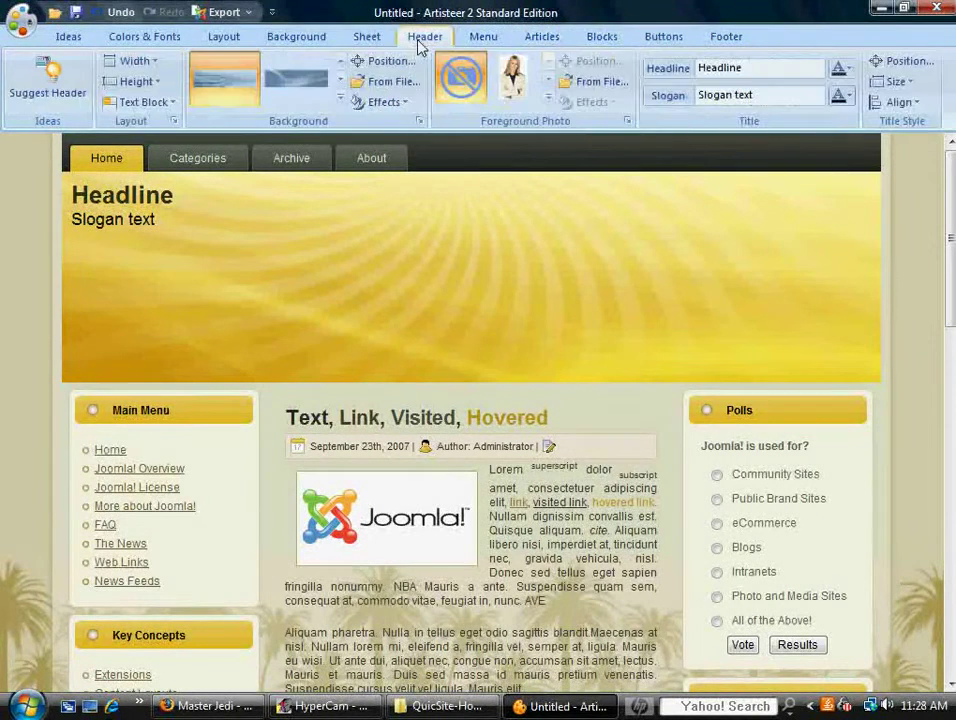
click(305, 37)
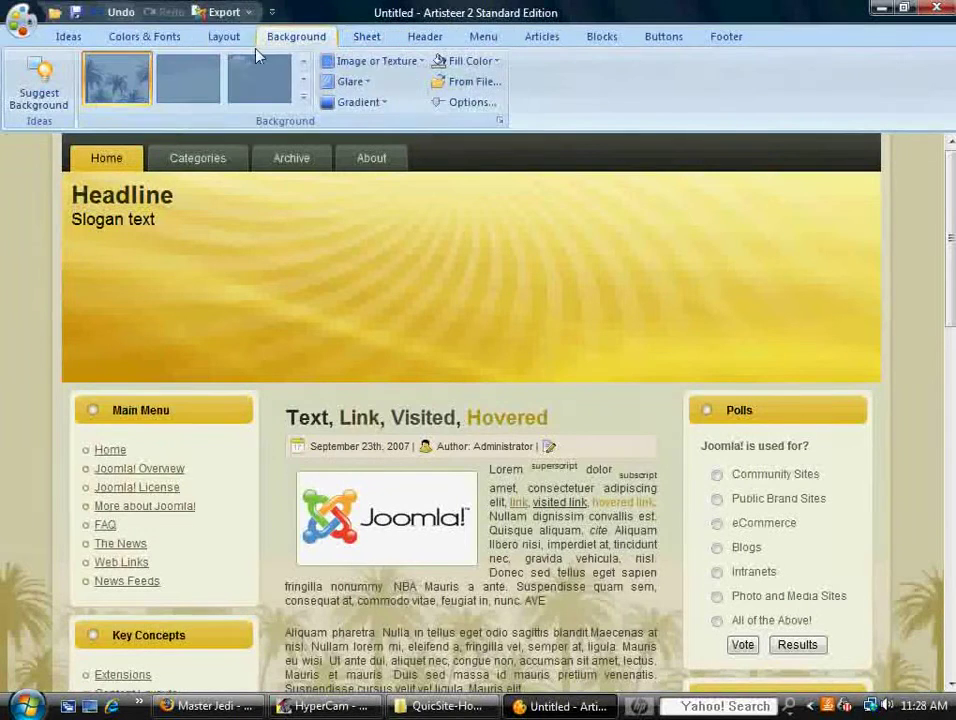
click(495, 62)
click(510, 218)
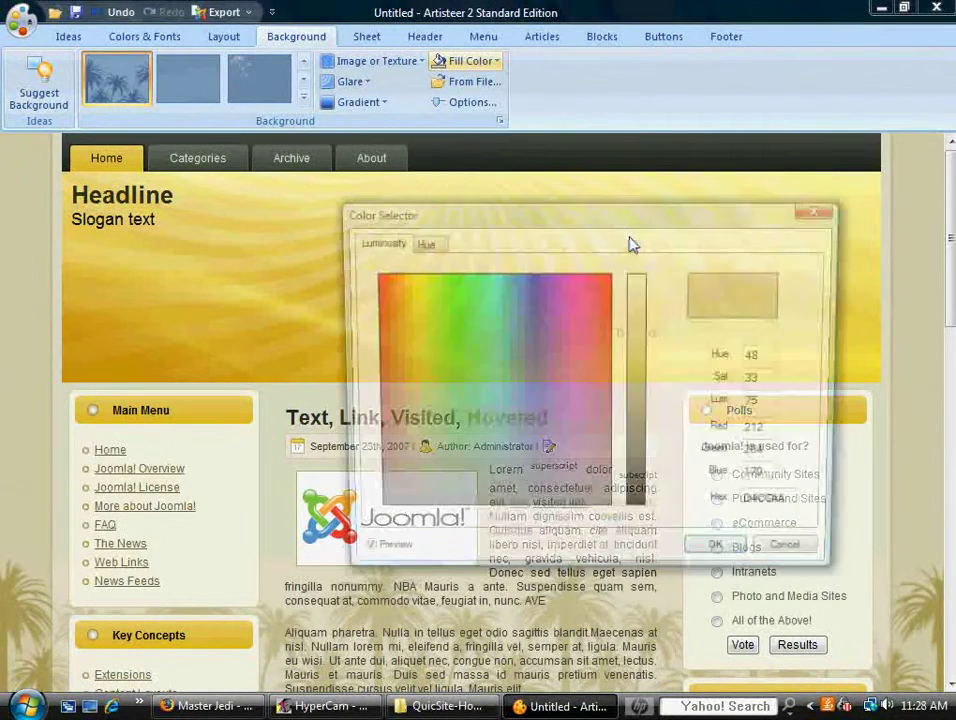
click(420, 245)
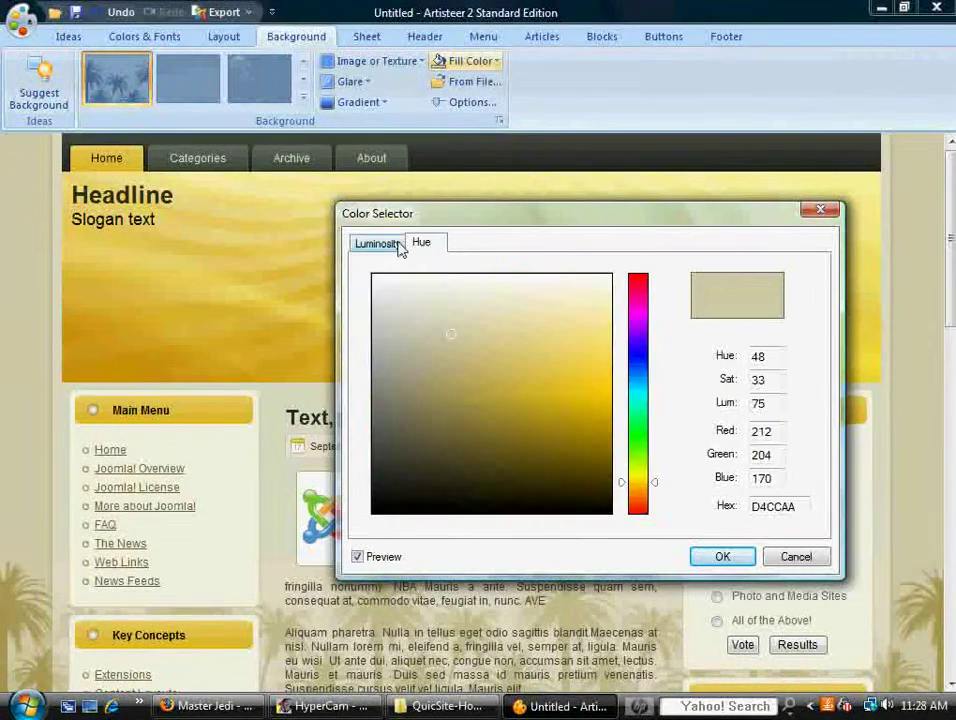
click(398, 246)
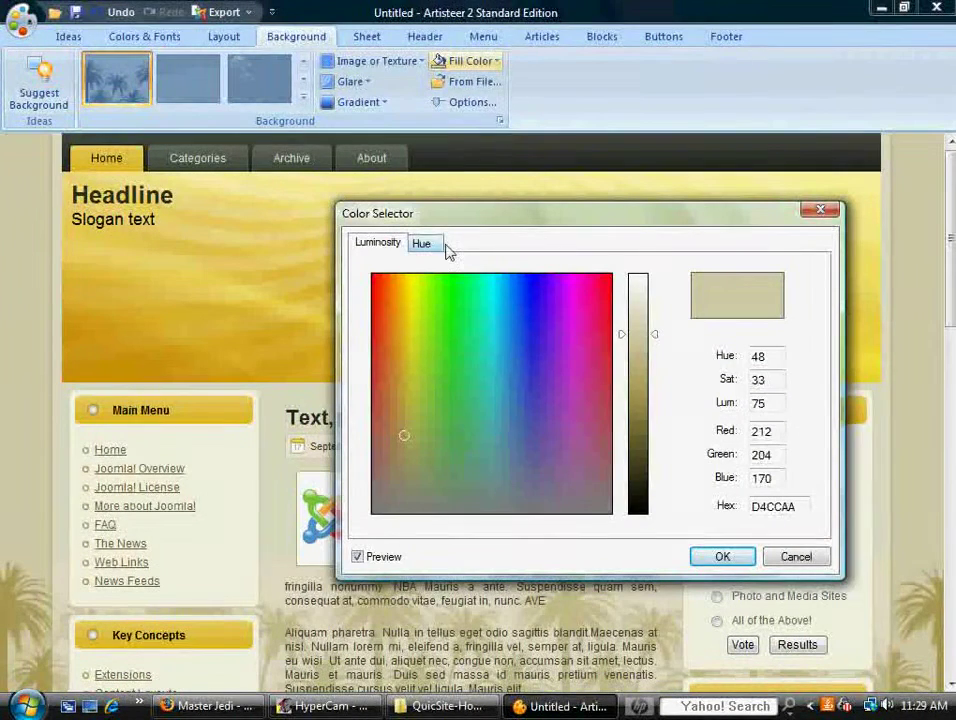
click(796, 558)
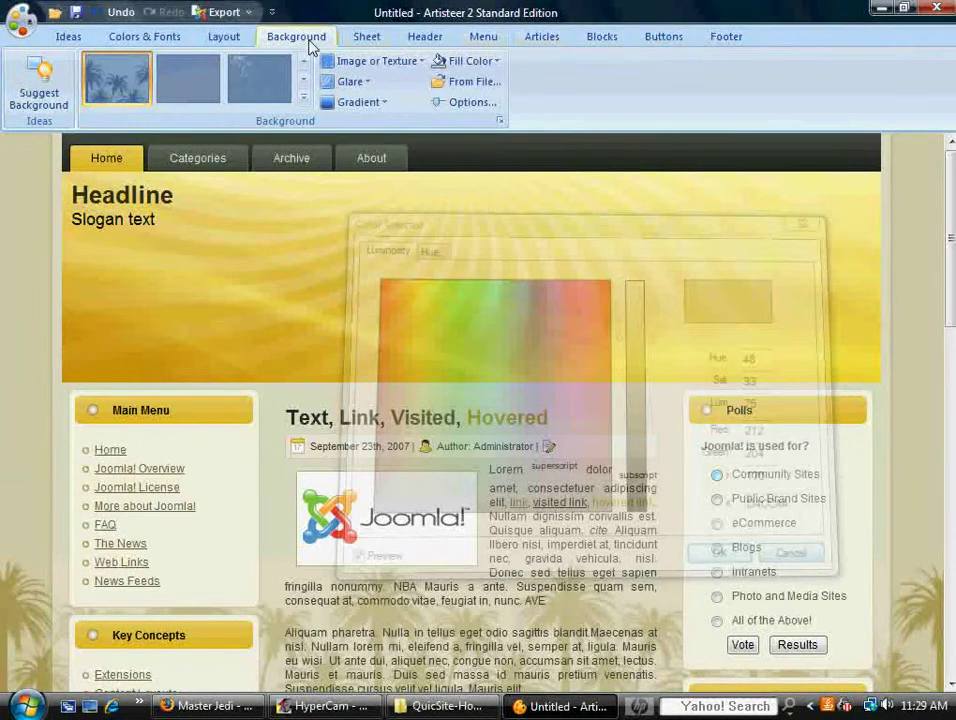
click(360, 37)
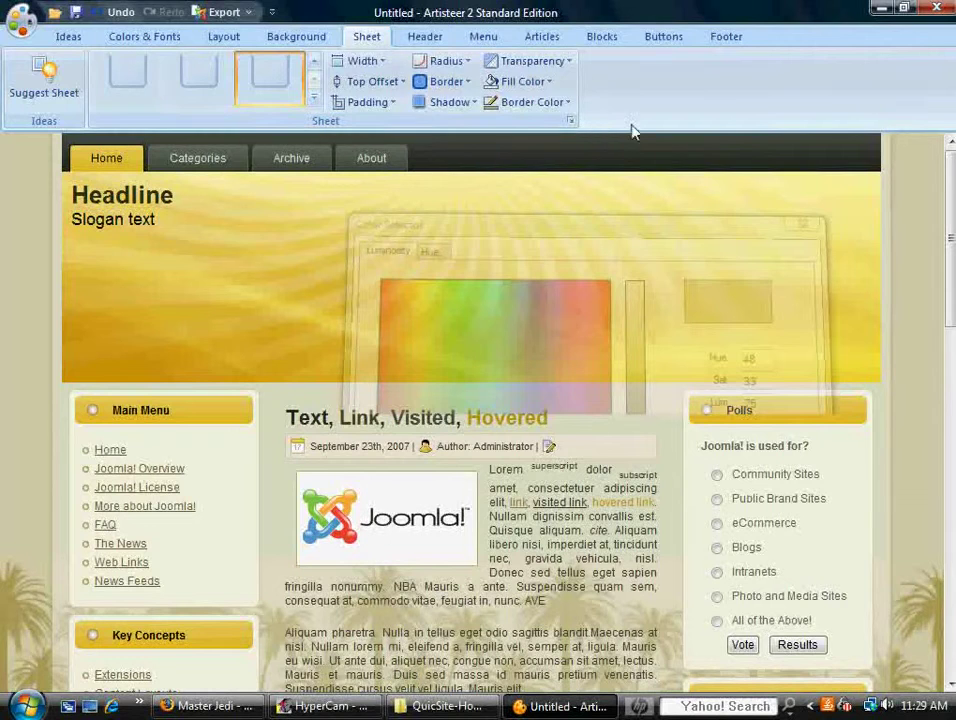
click(60, 37)
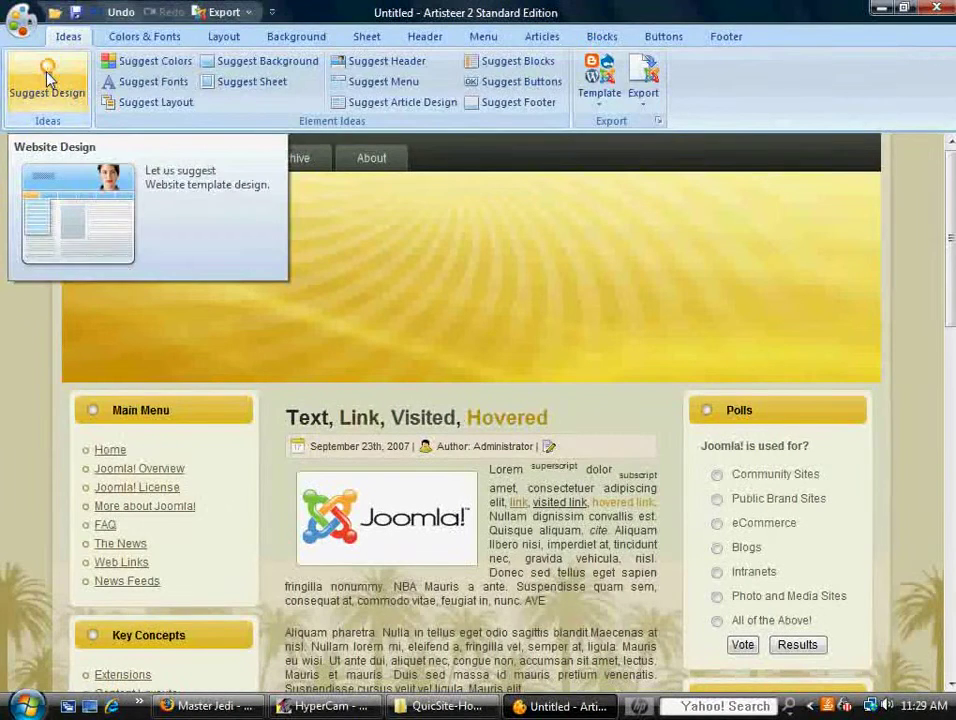
click(130, 38)
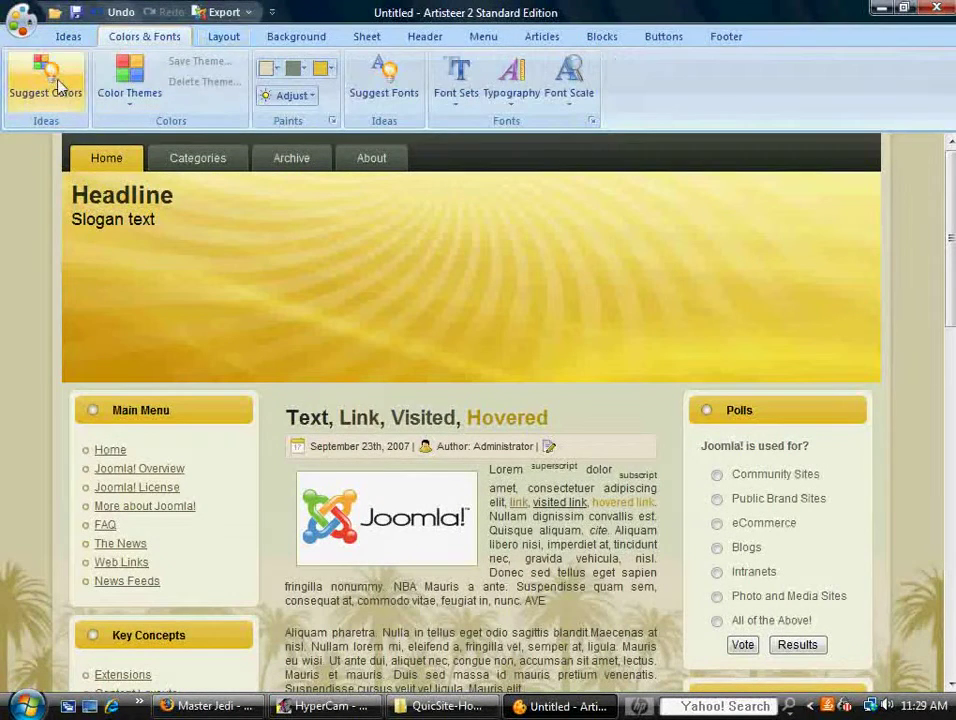
scroll(130, 88, down, 1)
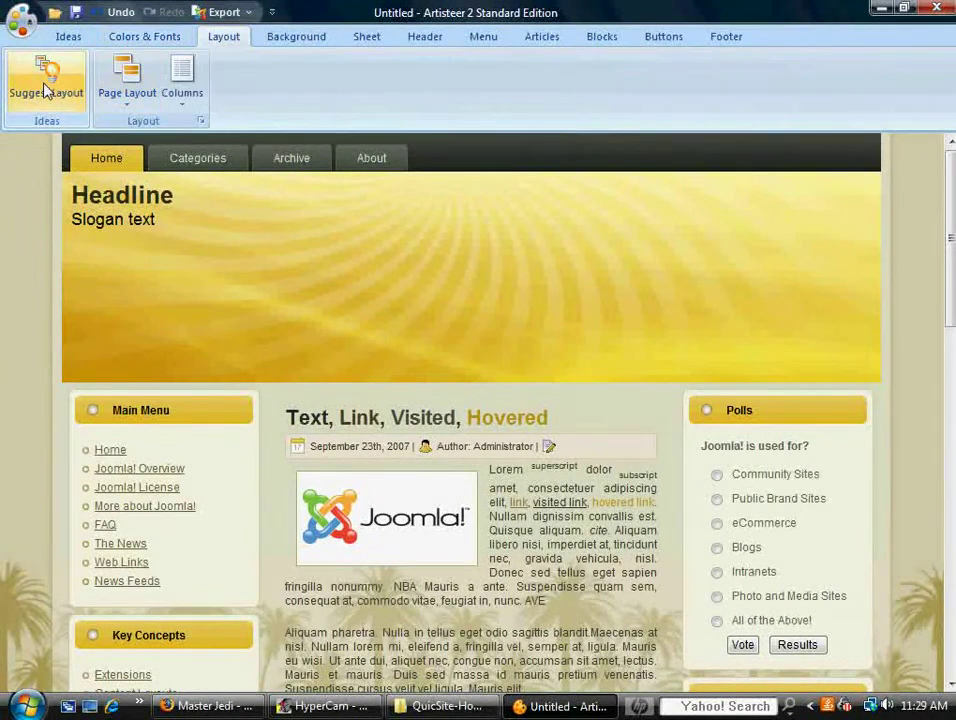
Step: Generate an automatically suggested design for the whole Joomla template
click(68, 37)
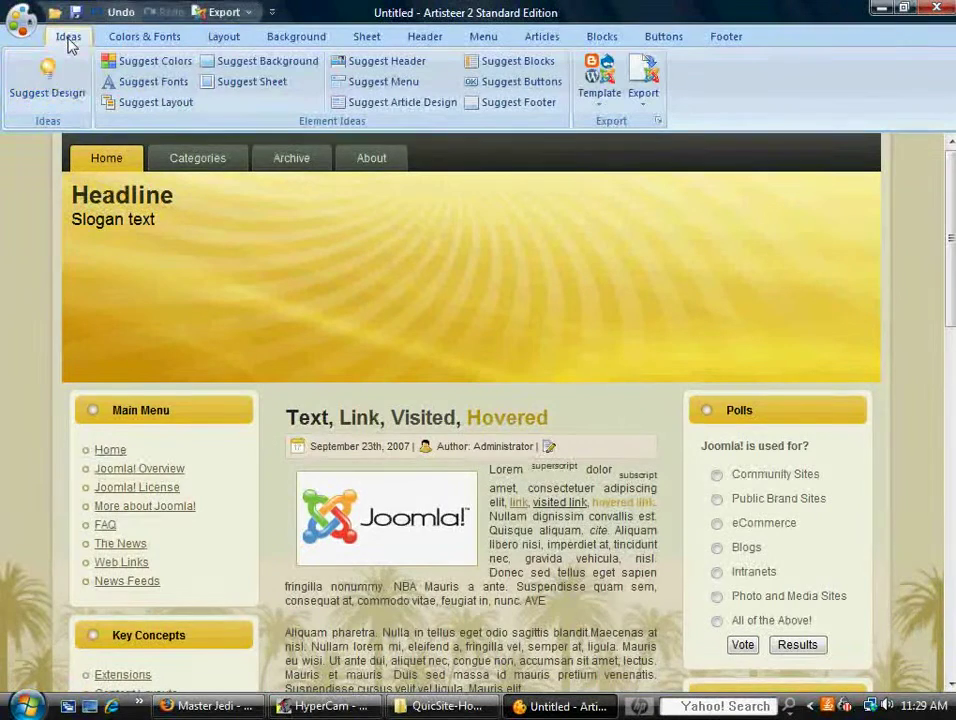
click(44, 100)
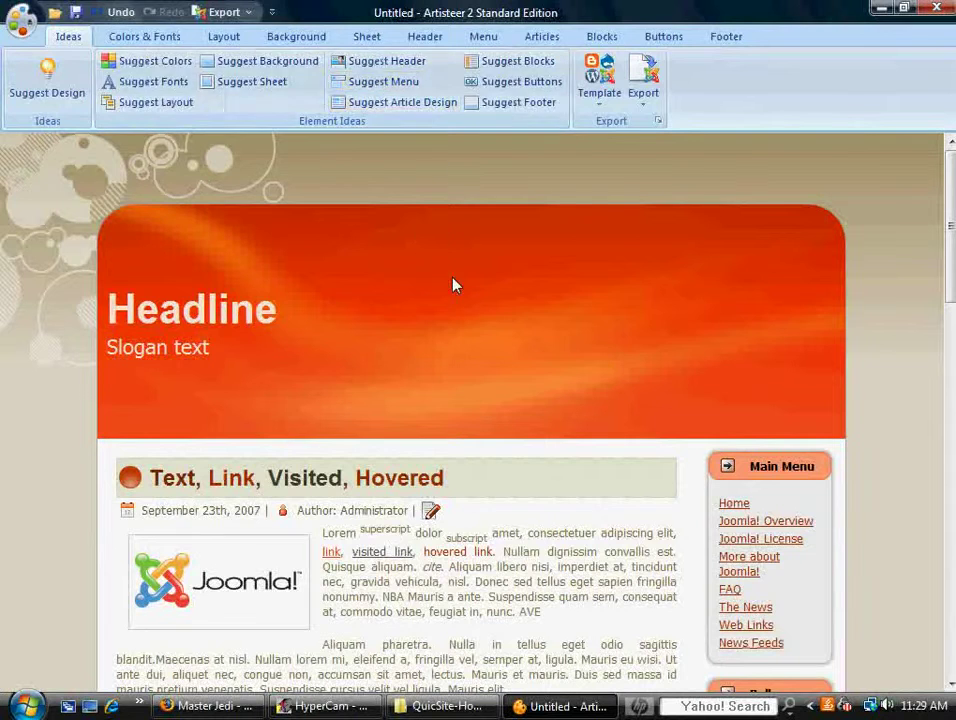
Step: Generate several header suggestions in a row to try different header backgrounds, photos and title placements
click(424, 37)
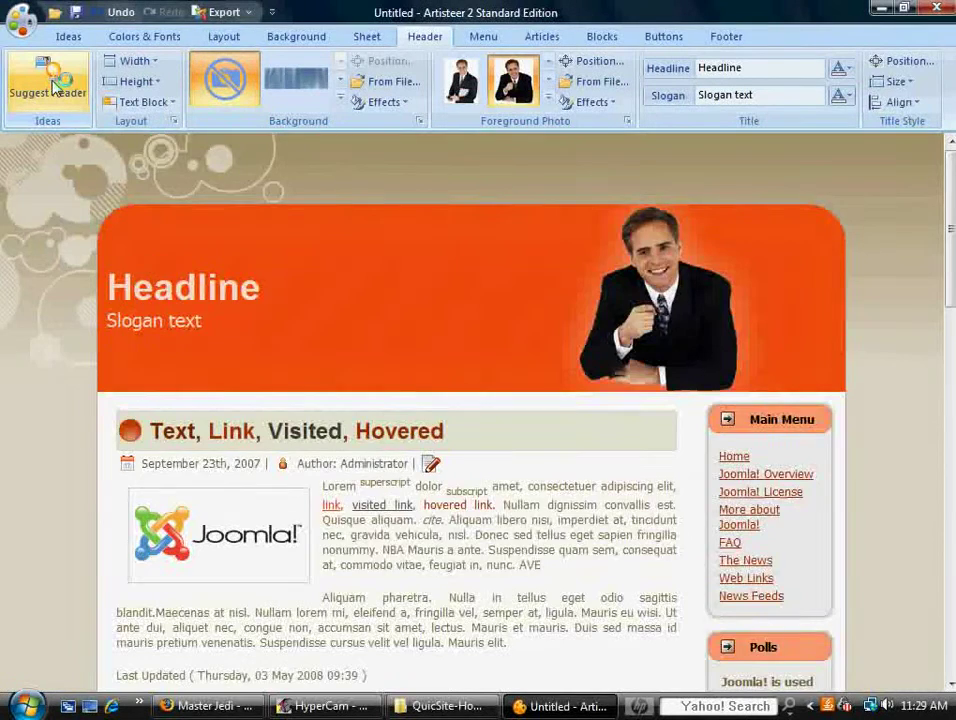
click(52, 84)
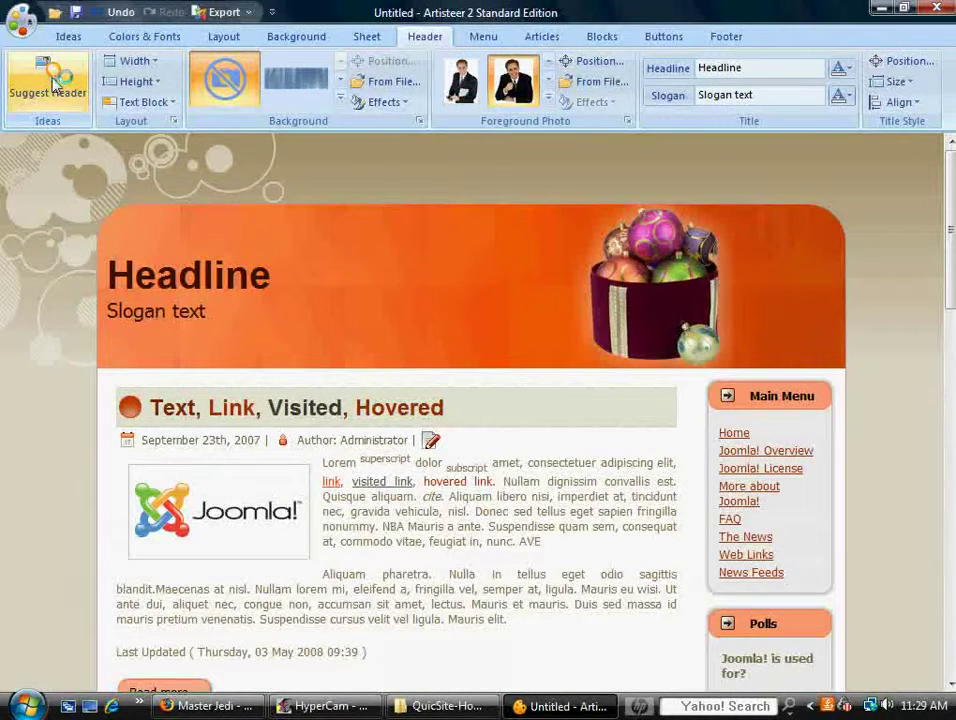
click(52, 84)
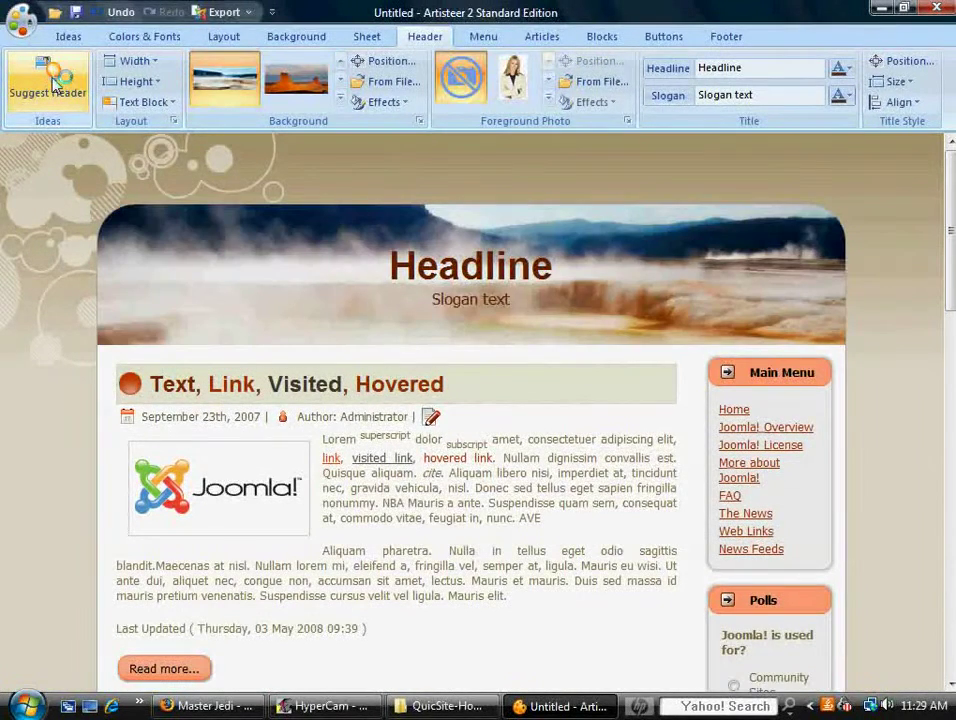
click(54, 83)
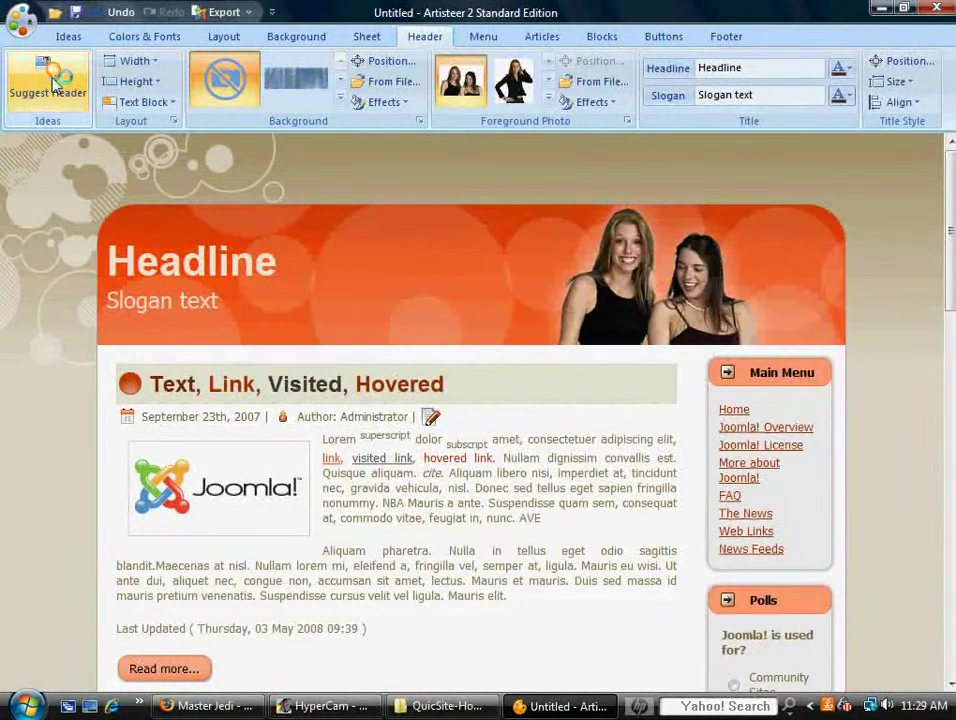
click(52, 84)
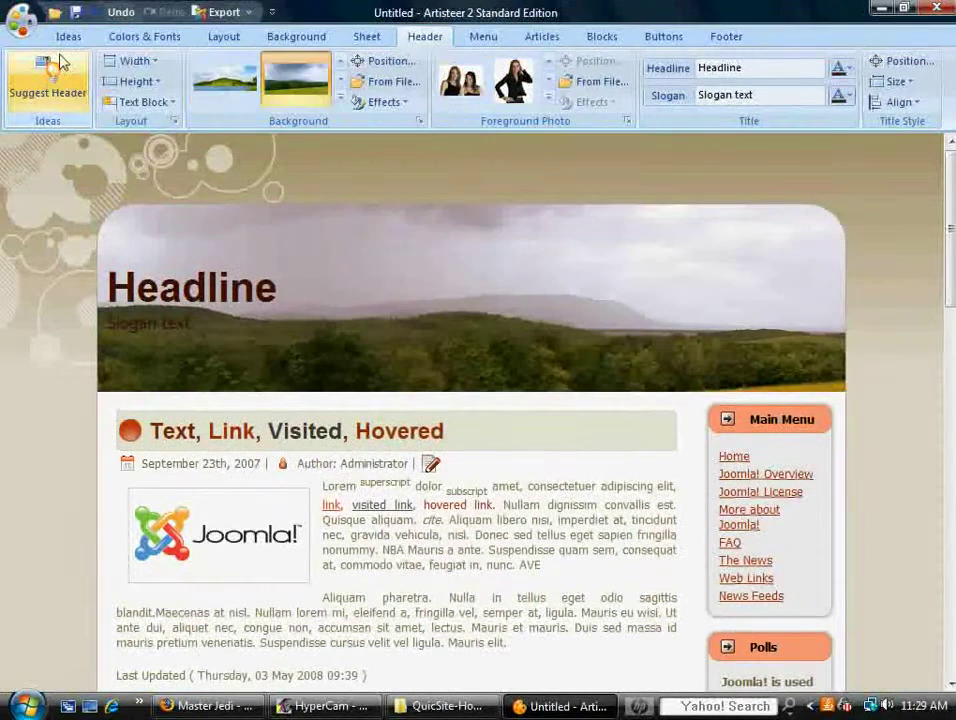
Step: Generate new whole-template design suggestions until a dark brown design with orange block headings and no header image comes up
click(68, 37)
click(48, 84)
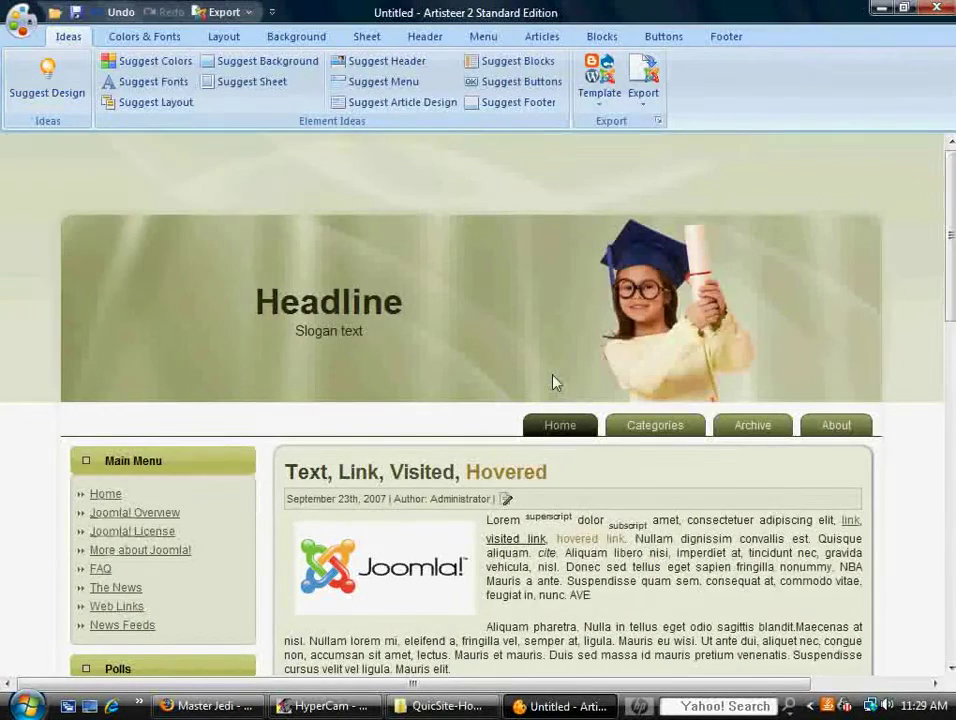
mouse_move(951, 311)
mouse_down()
mouse_move(952, 647)
mouse_move(952, 310)
mouse_up()
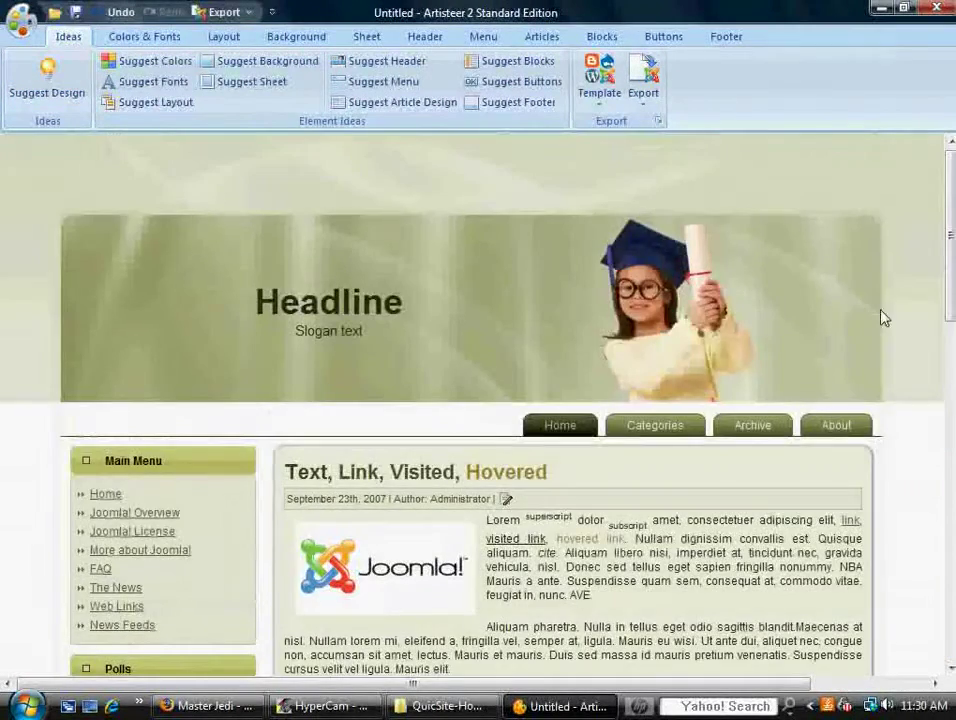
mouse_move(708, 425)
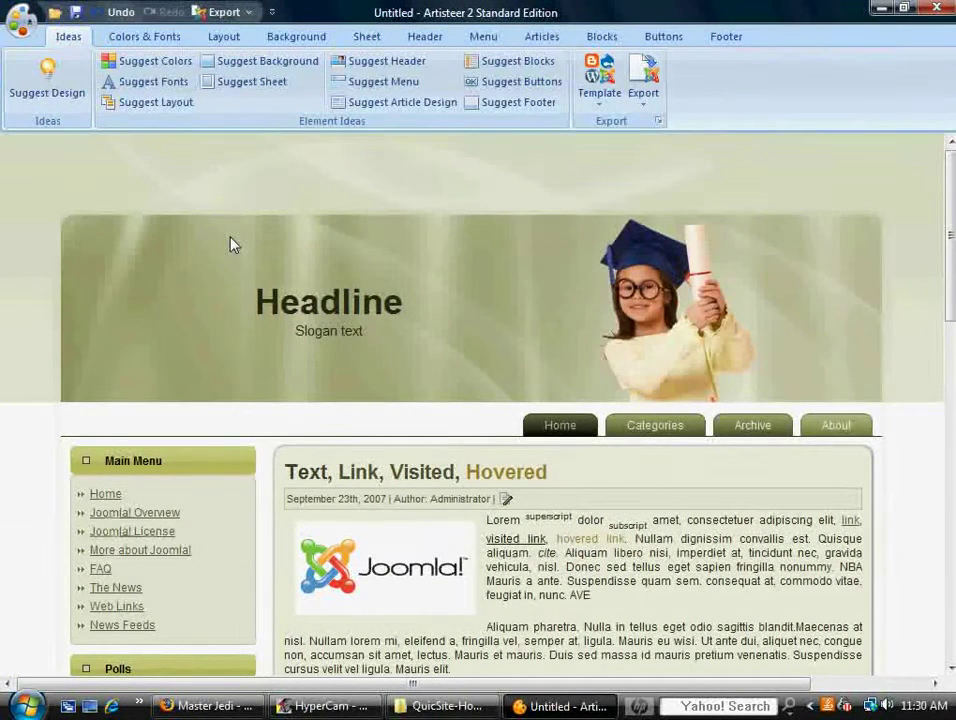
click(52, 90)
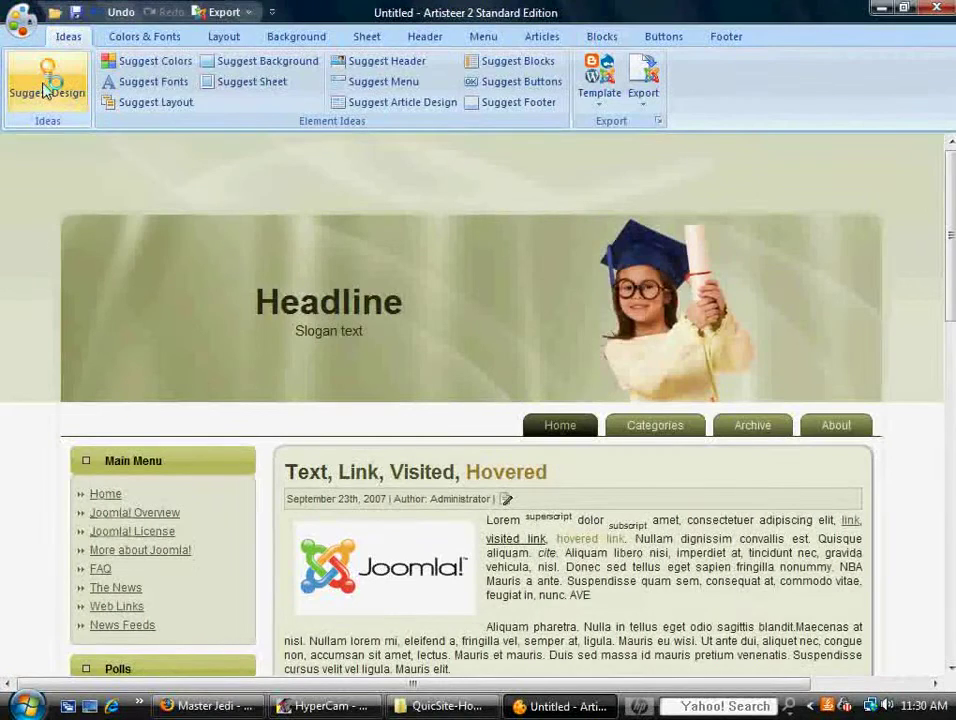
click(45, 90)
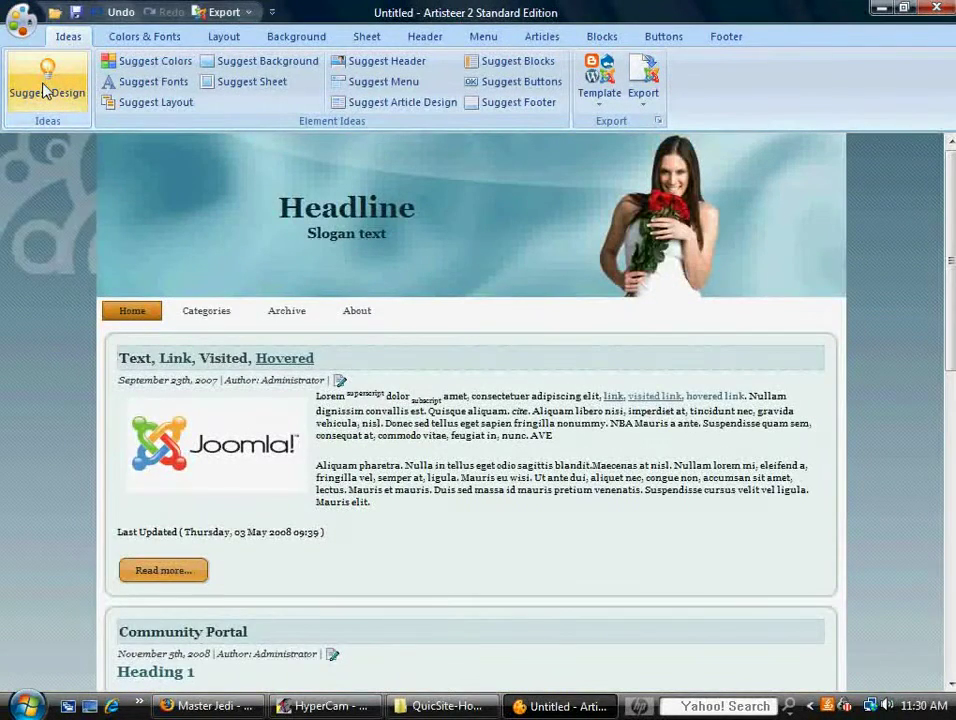
click(45, 90)
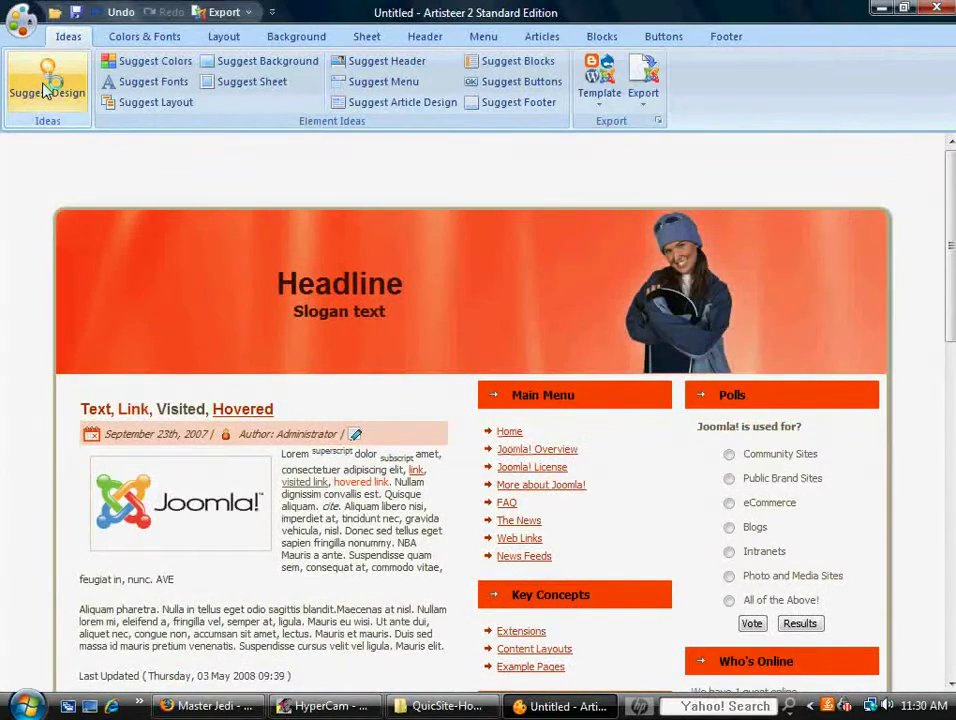
click(45, 90)
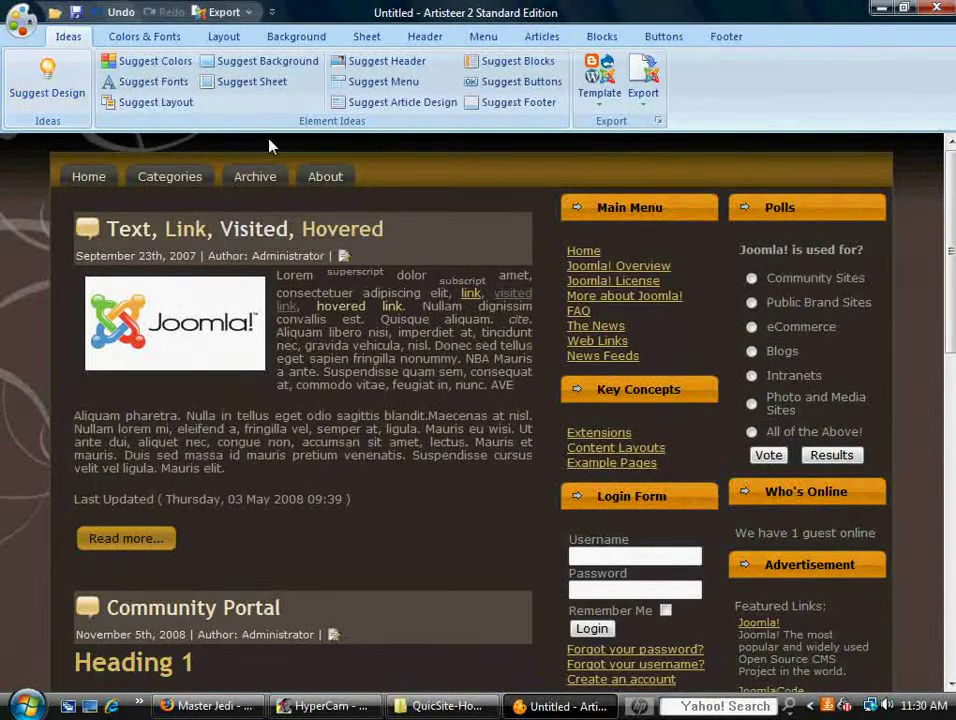
Step: Change the page layout to Header, Menu so the header sits above the menu bar
click(230, 40)
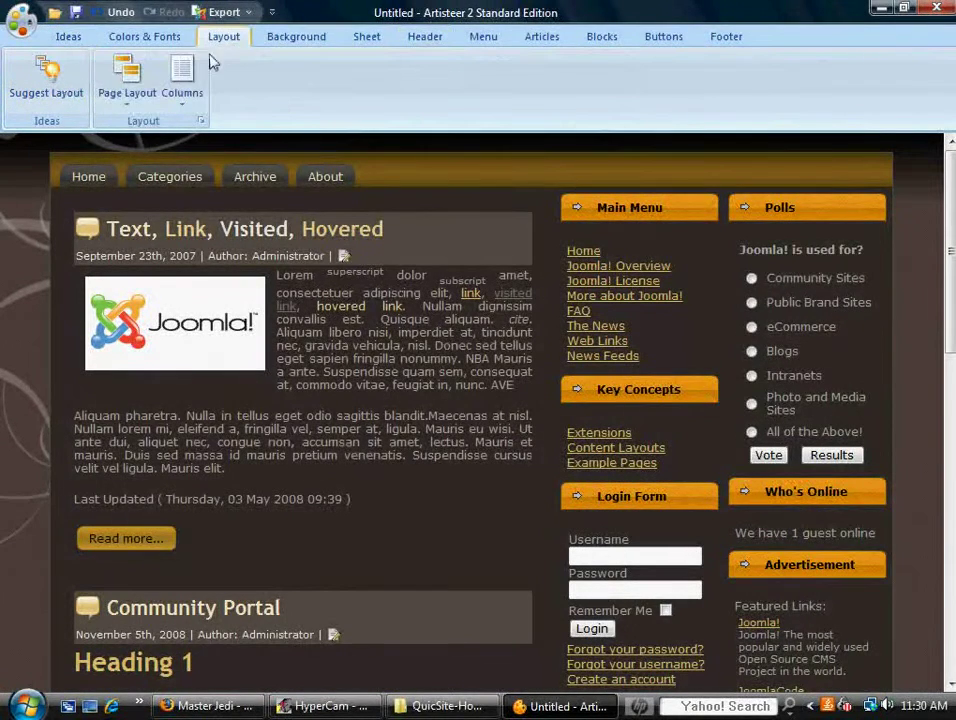
click(110, 80)
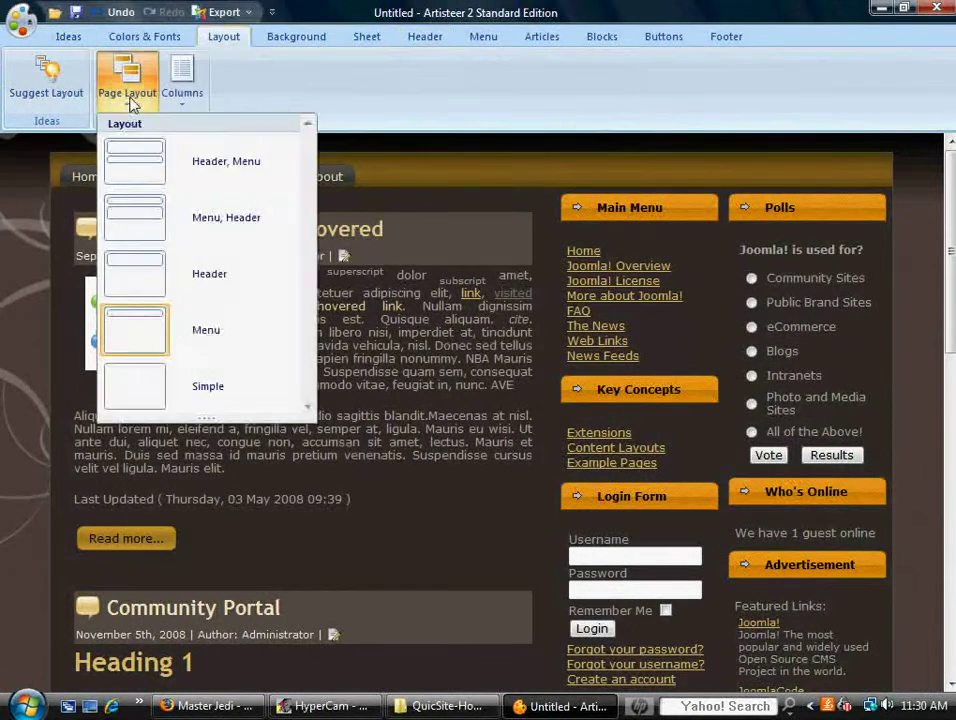
click(136, 162)
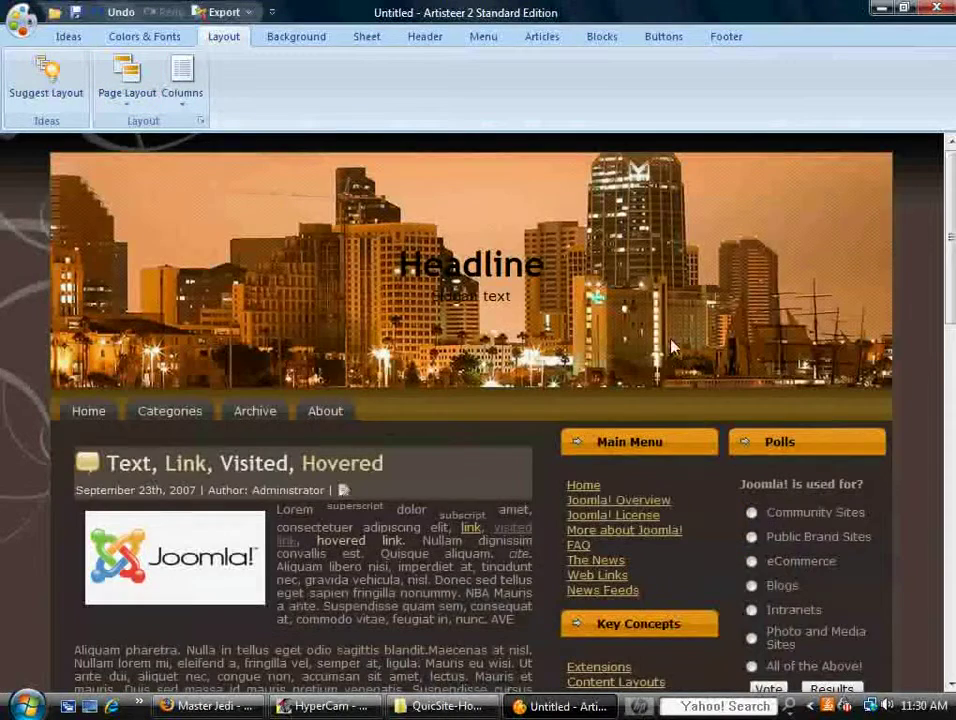
Step: Remove the city photo from the header background by choosing no background image
click(428, 34)
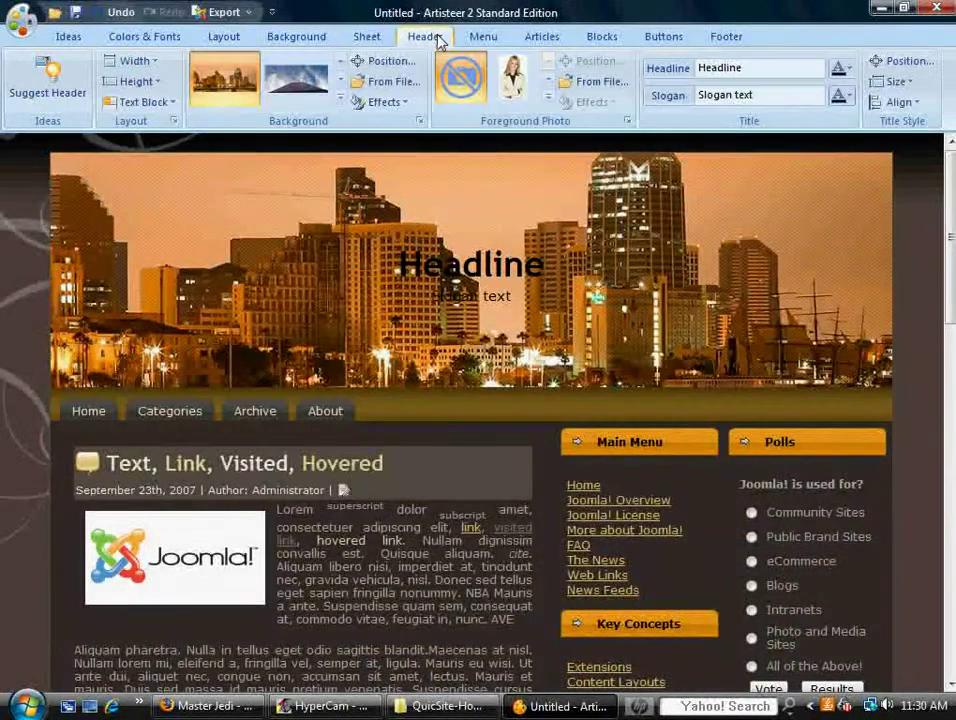
click(340, 99)
click(228, 124)
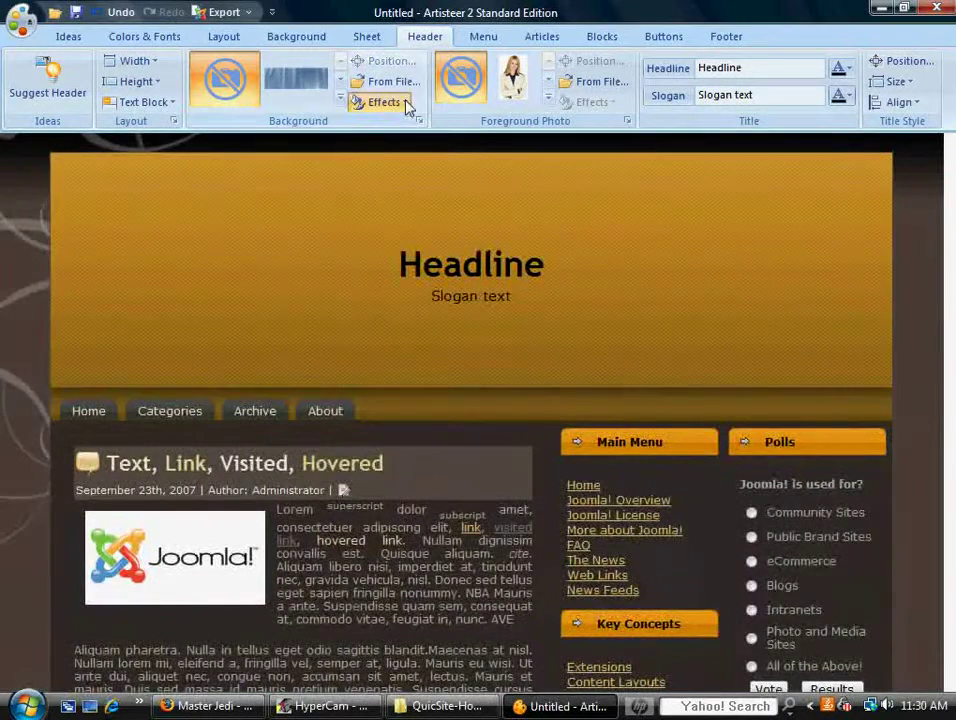
Step: Recolor the header background with a grey-brown theme color and apply a gradient effect that darkens toward its lower edge
click(405, 104)
mouse_move(397, 126)
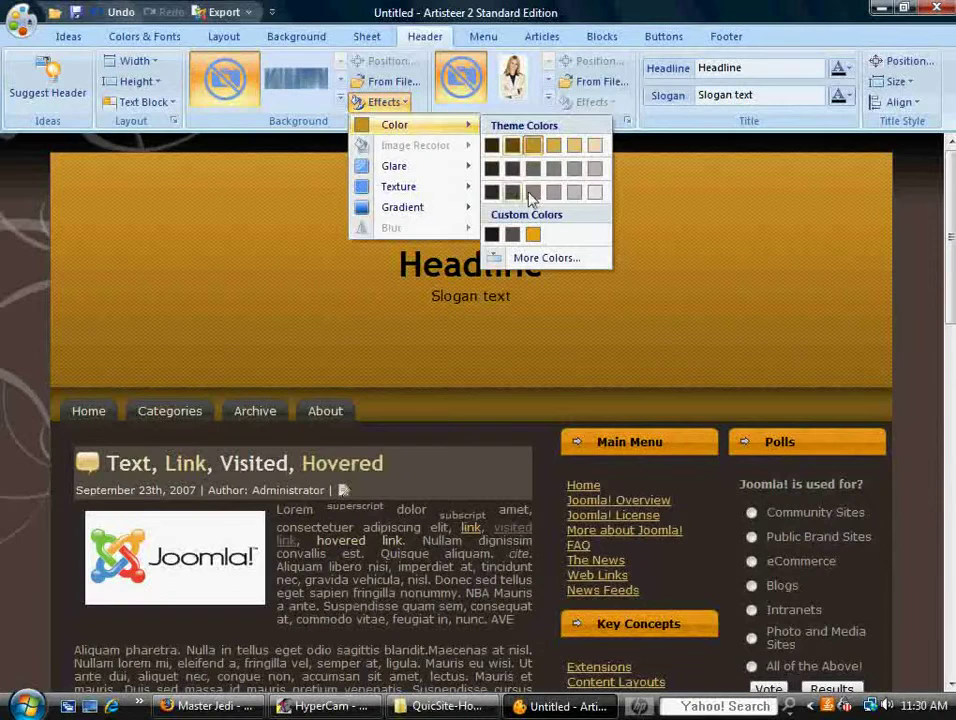
click(547, 195)
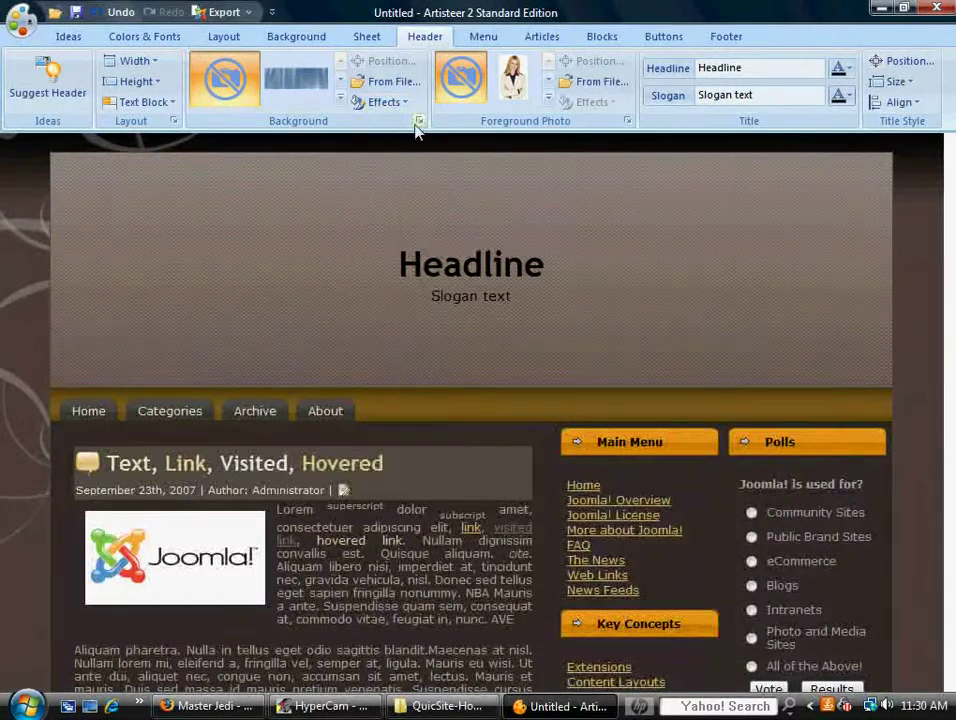
click(408, 104)
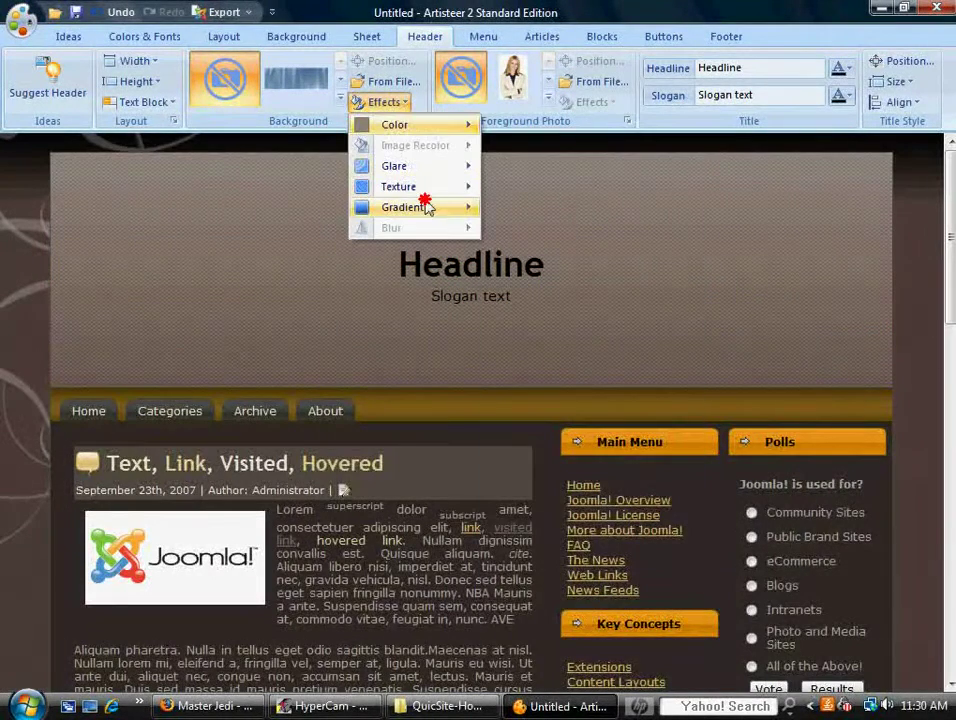
mouse_move(423, 207)
click(531, 572)
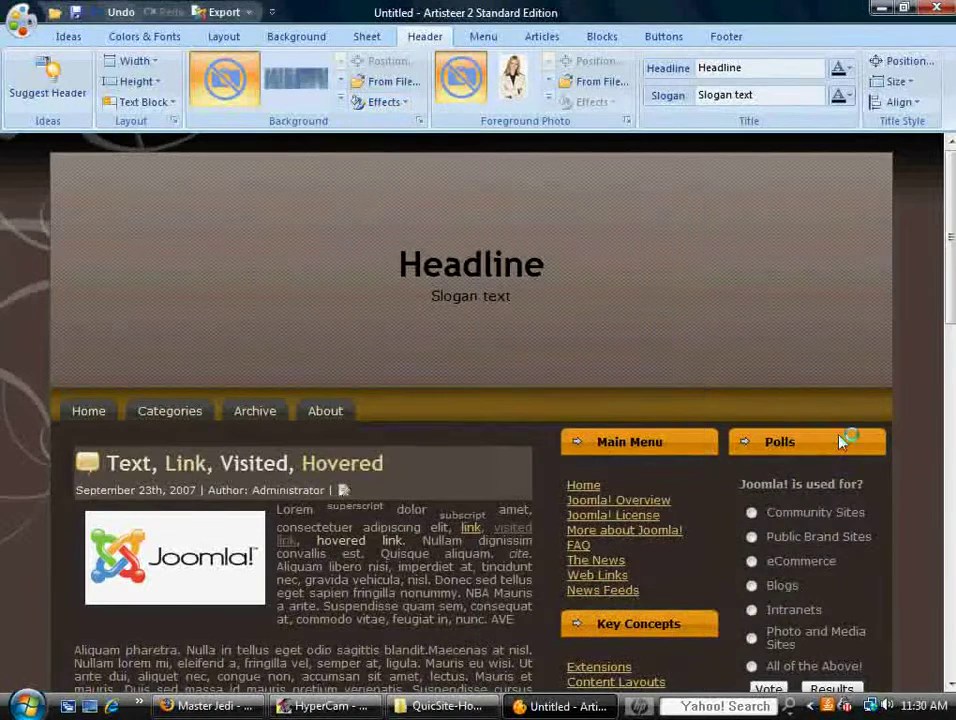
Step: Reduce the header's height and change its headline text to "Test Template"
click(134, 81)
click(228, 236)
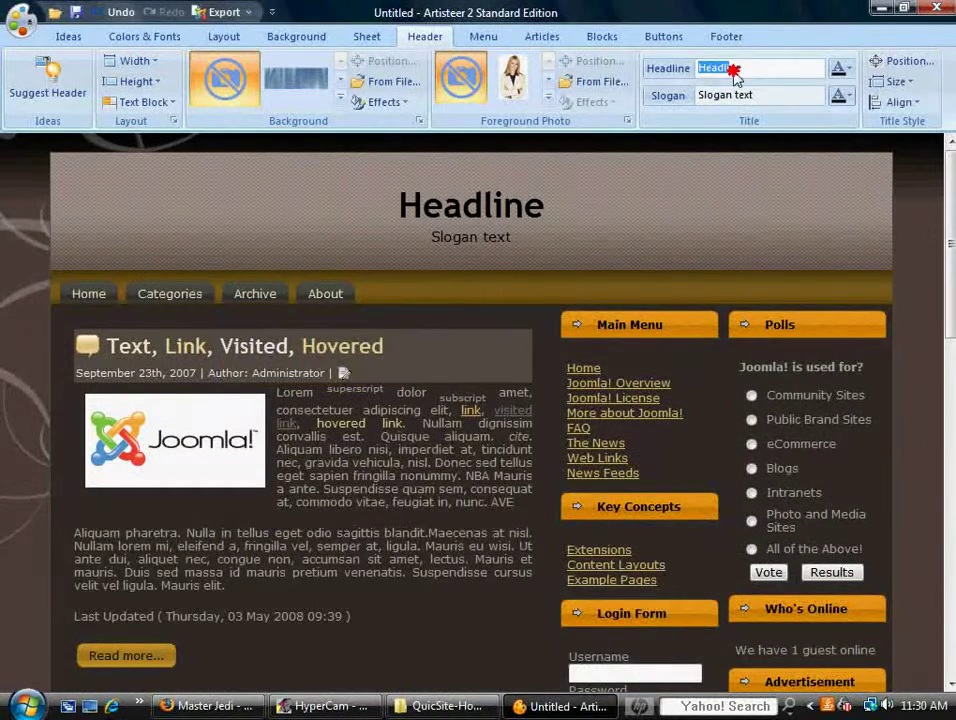
drag(746, 75, 651, 68)
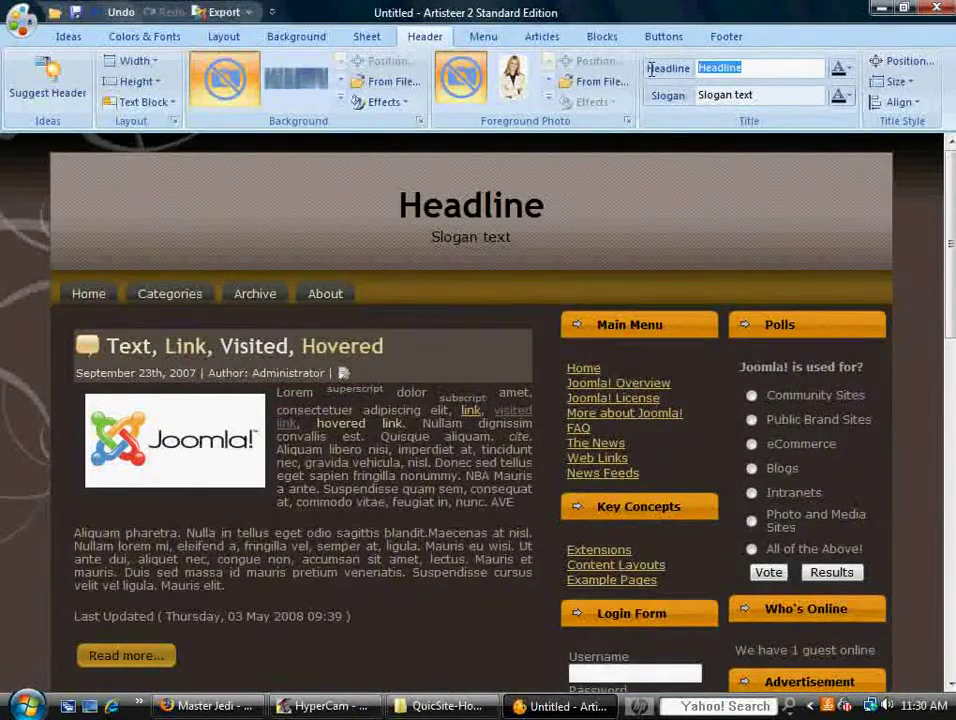
text(Test Template)
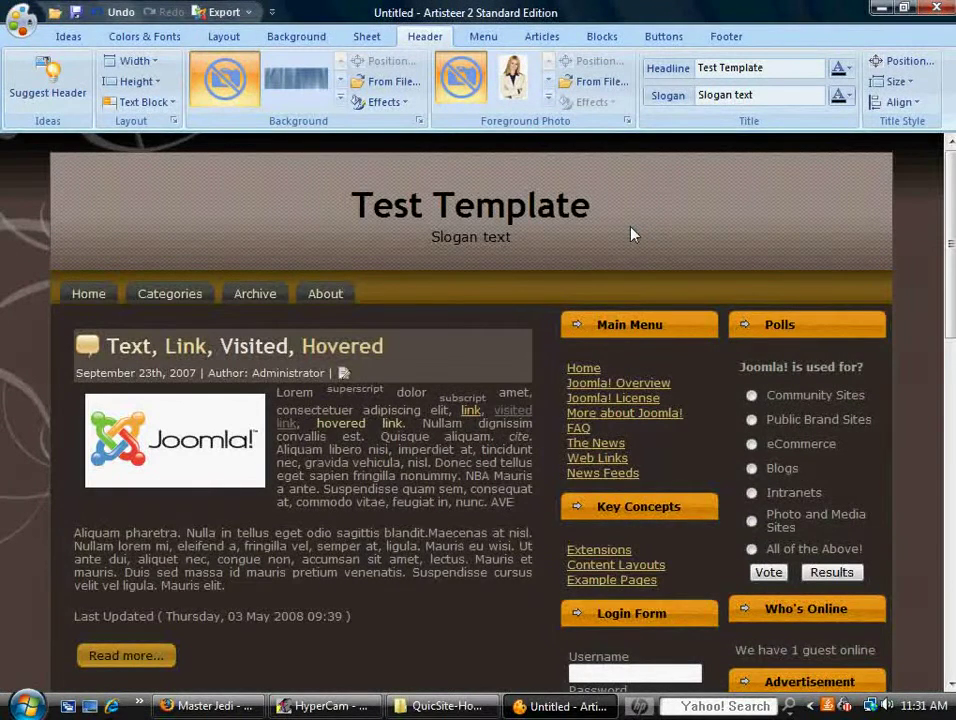
Step: Switch to a three-column layout with the content between two sidebars and review the whole page
scroll(631, 234, down, 3)
scroll(631, 234, up, 3)
click(224, 37)
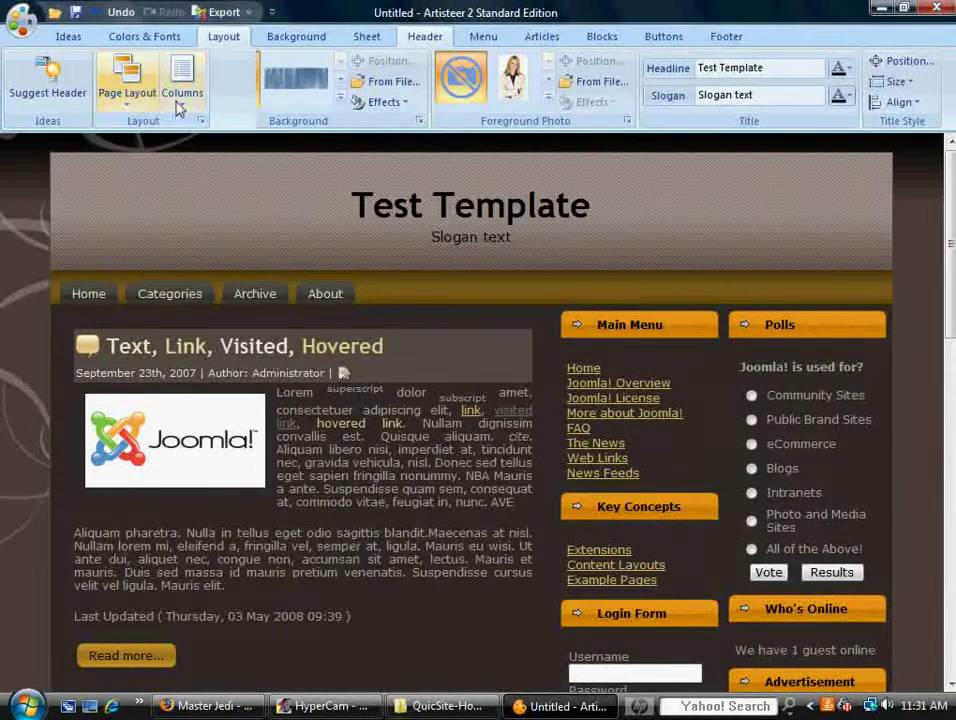
click(182, 85)
click(194, 482)
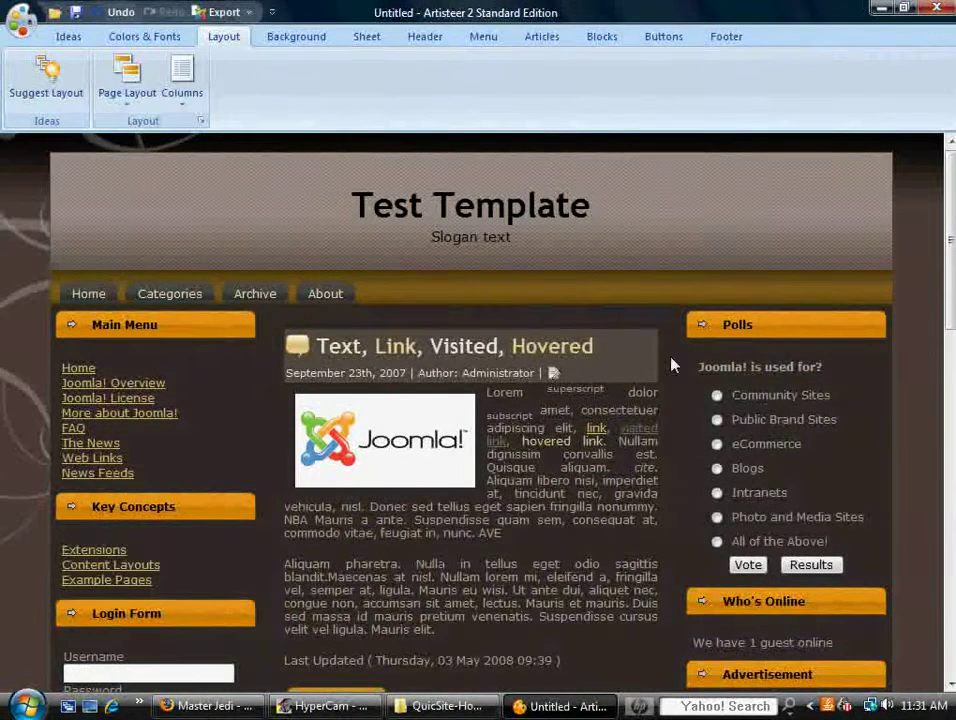
scroll(567, 380, down, 3)
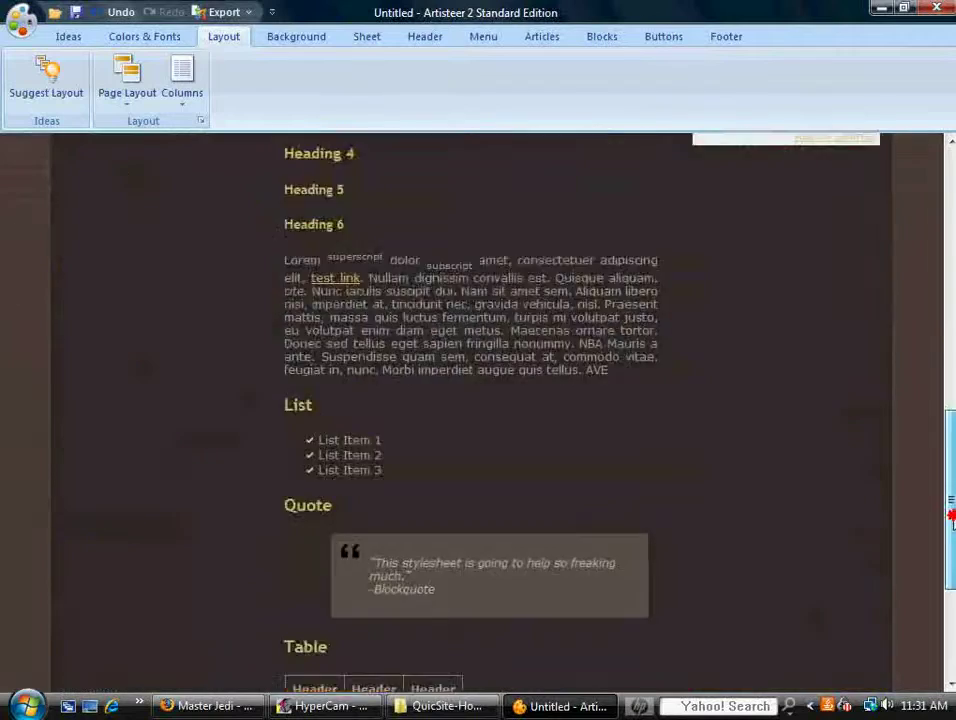
scroll(313, 253, up, 3)
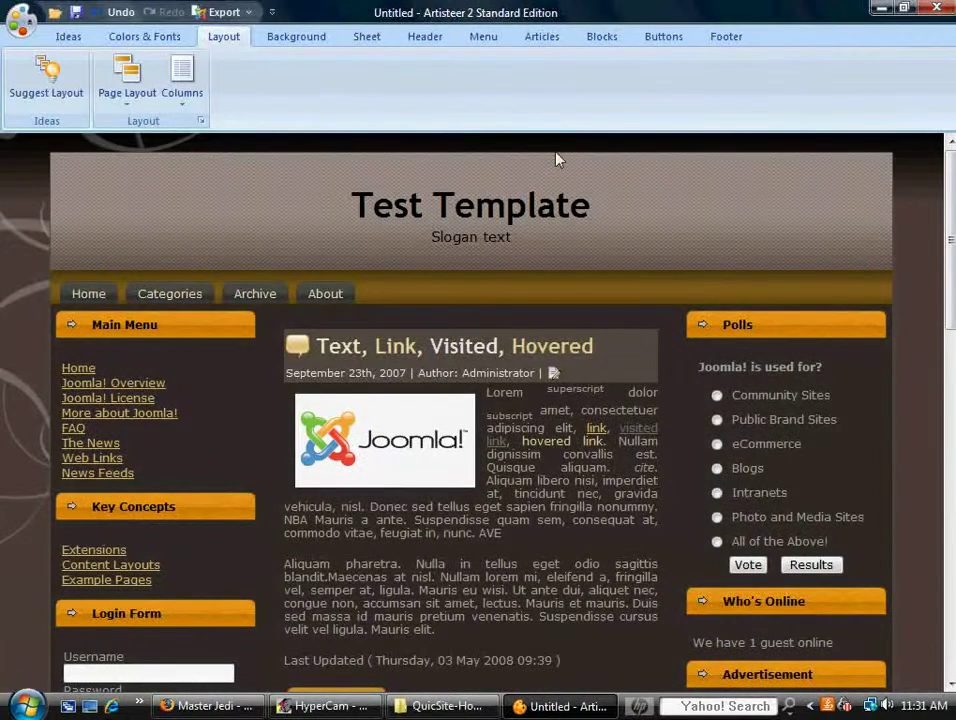
Step: Export the design as a Joomla template folder named PlanetTucker_TestTemplate into the Test folder on the desktop
click(68, 36)
click(643, 95)
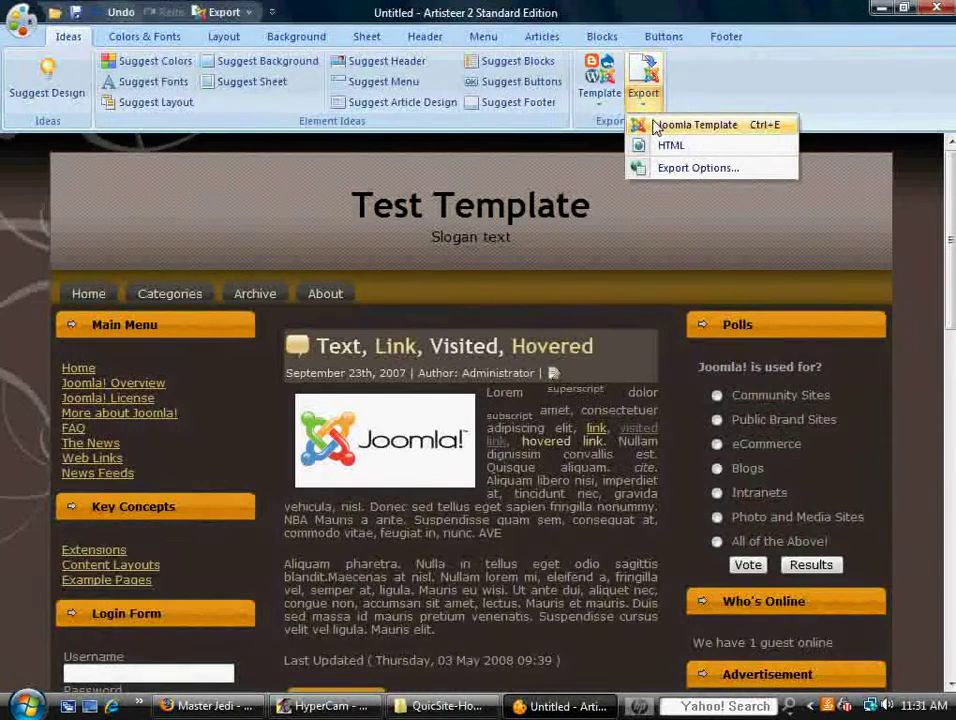
click(655, 125)
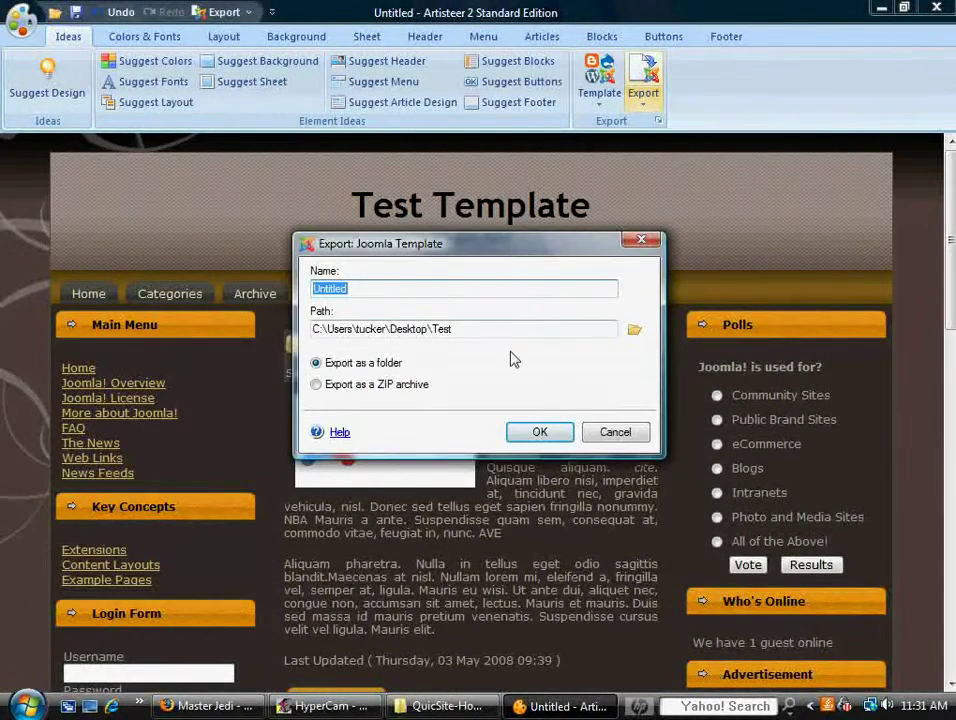
text(PlanetTucker_TestTemplate)
double_click(457, 292)
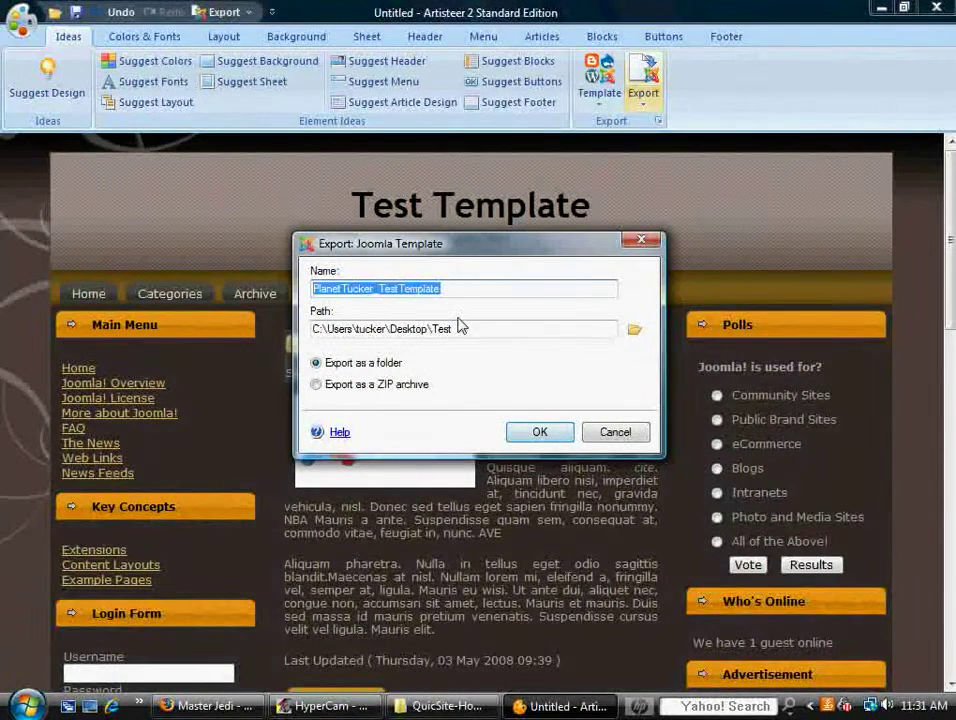
click(530, 437)
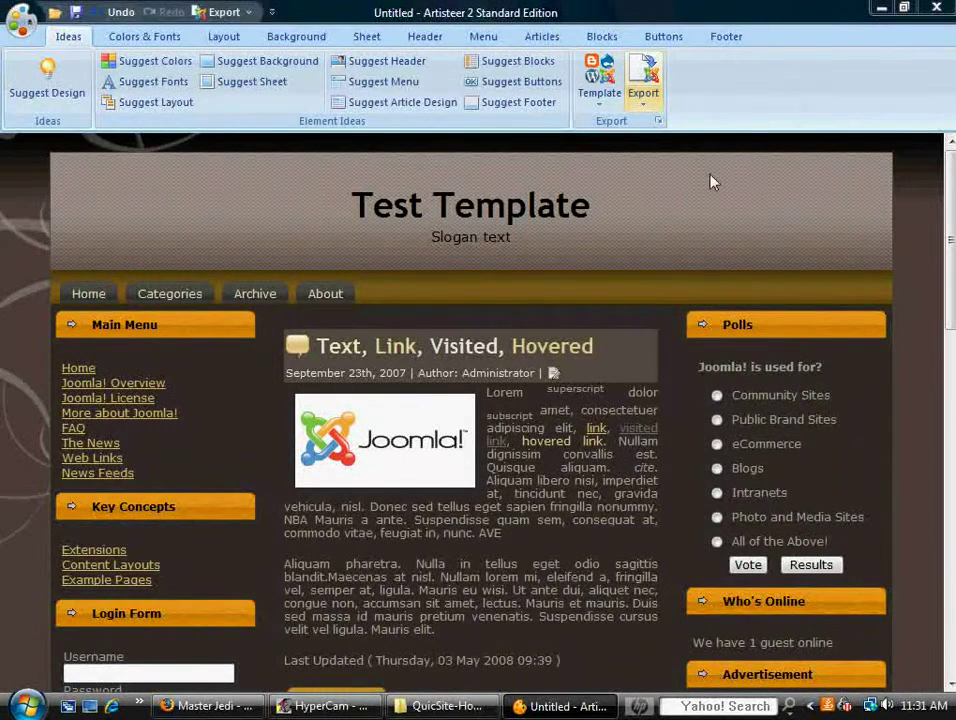
Step: Check the exported files inside the PlanetTucker_TestTemplate folder in Windows Explorer and return to the Test folder
mouse_move(449, 712)
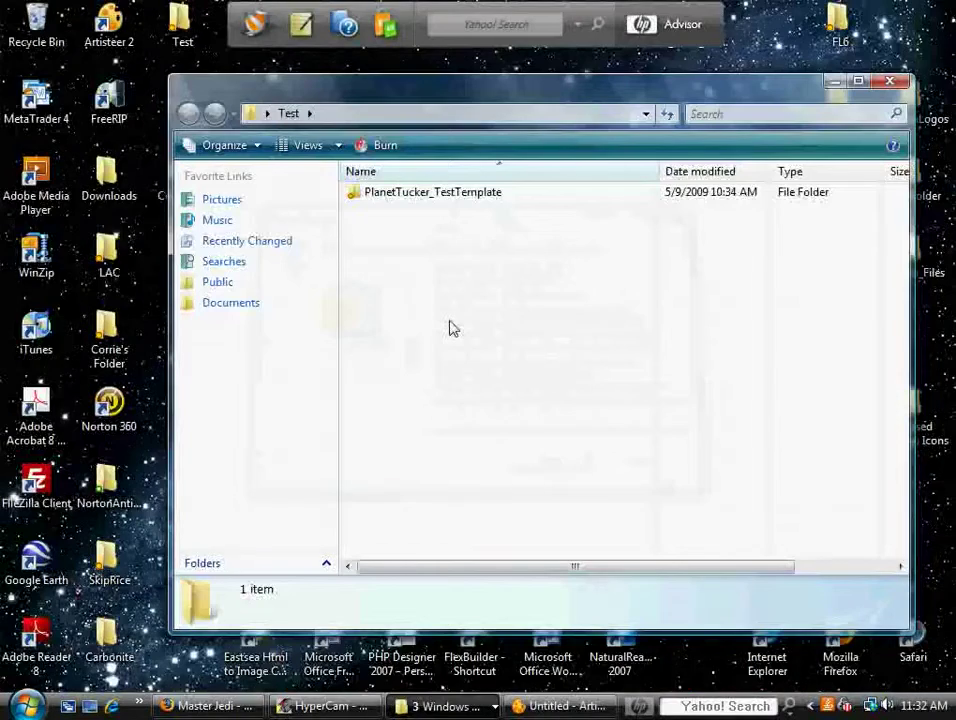
double_click(437, 192)
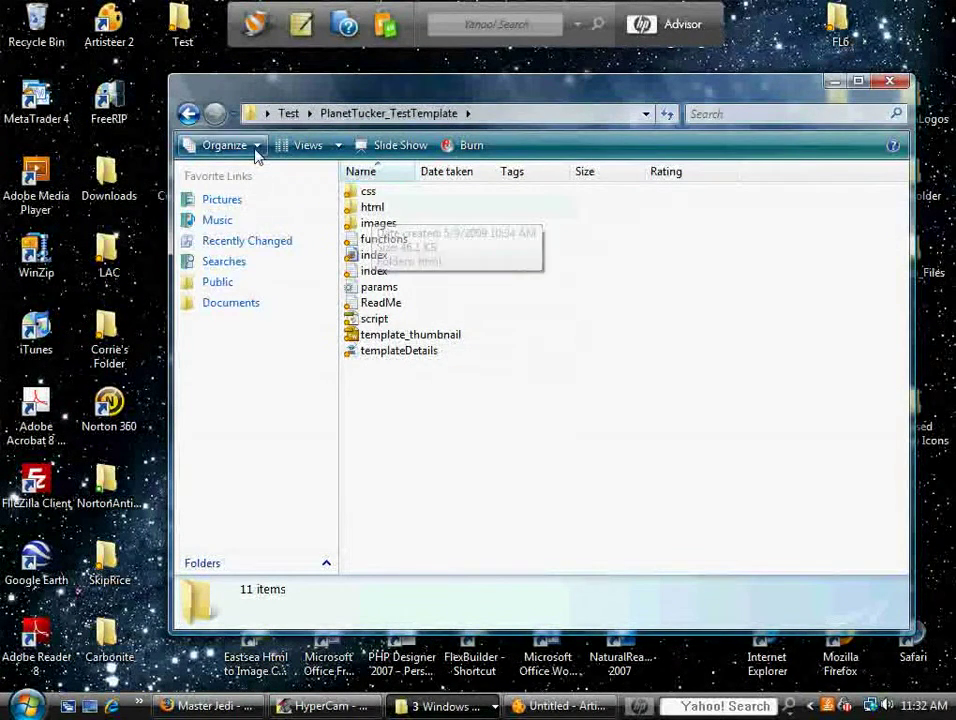
click(189, 115)
Step: Compress the exported template folder with WinZip into PlanetTucker_TestTemplate.zip in the Test folder and close WinZip
right_click(440, 197)
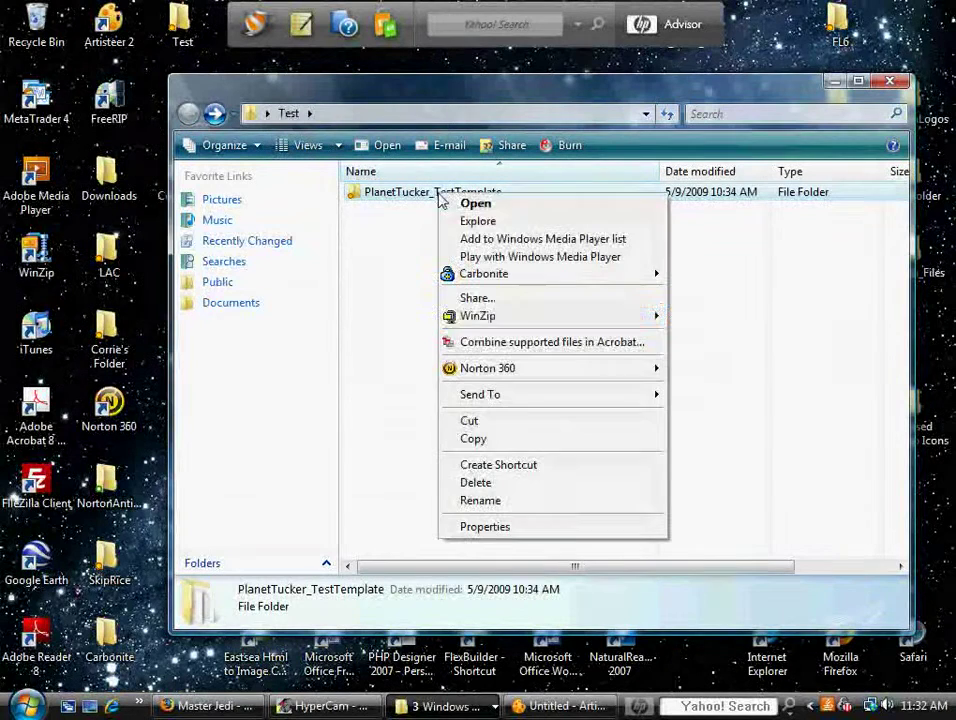
mouse_move(465, 317)
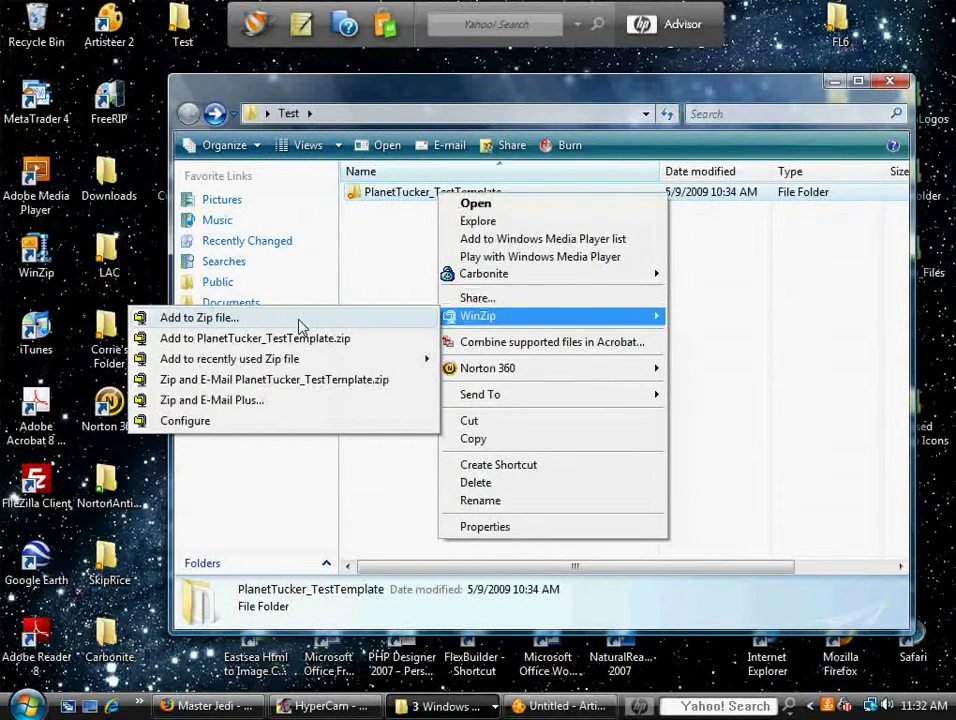
click(244, 320)
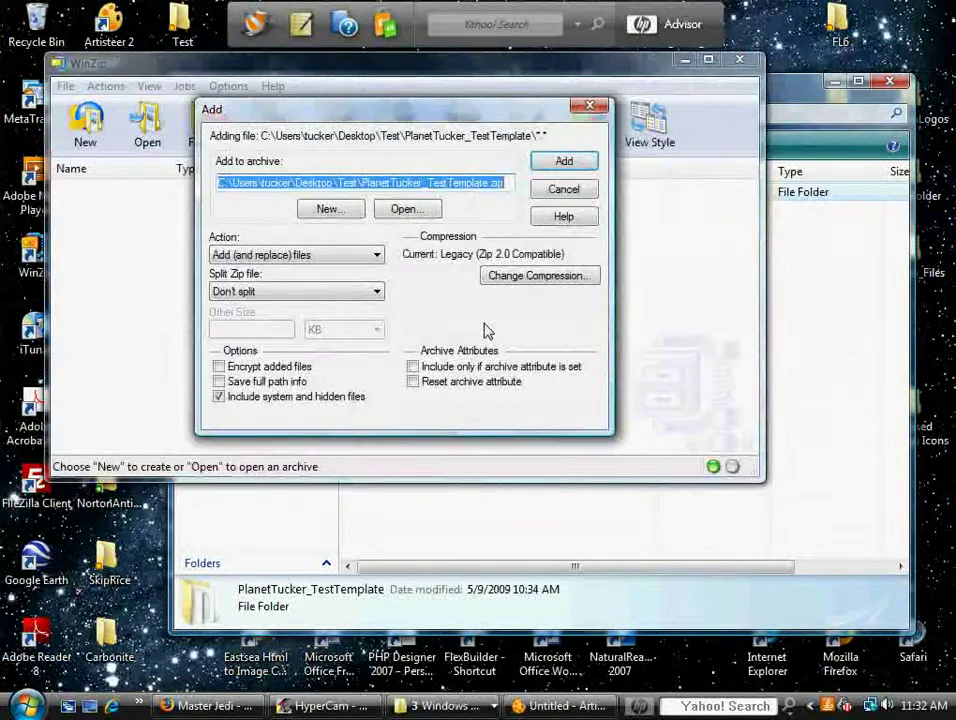
click(552, 161)
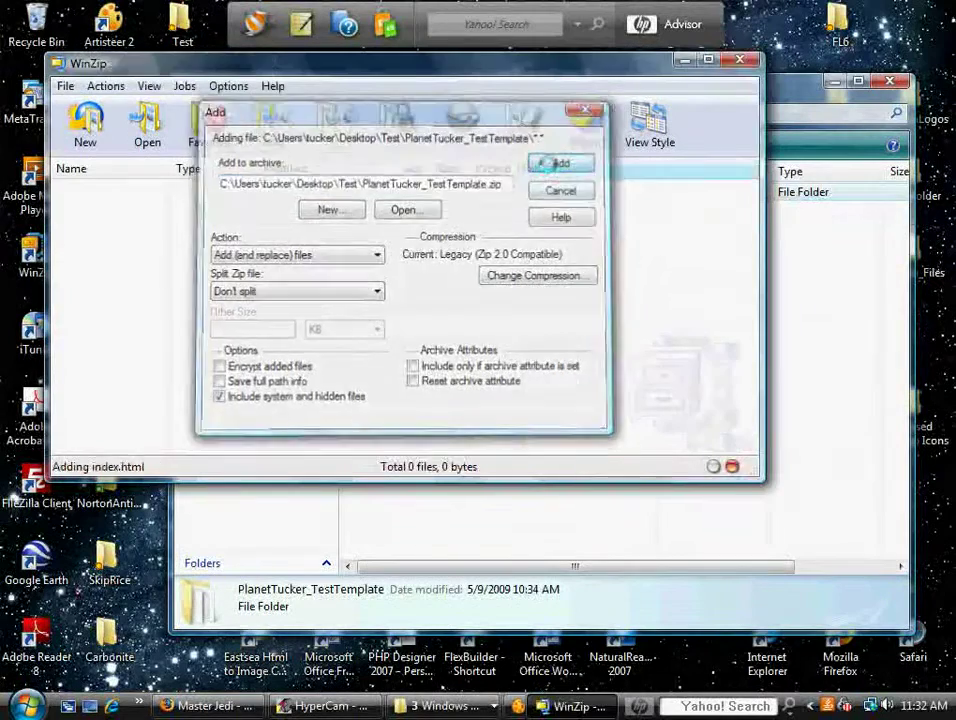
click(738, 61)
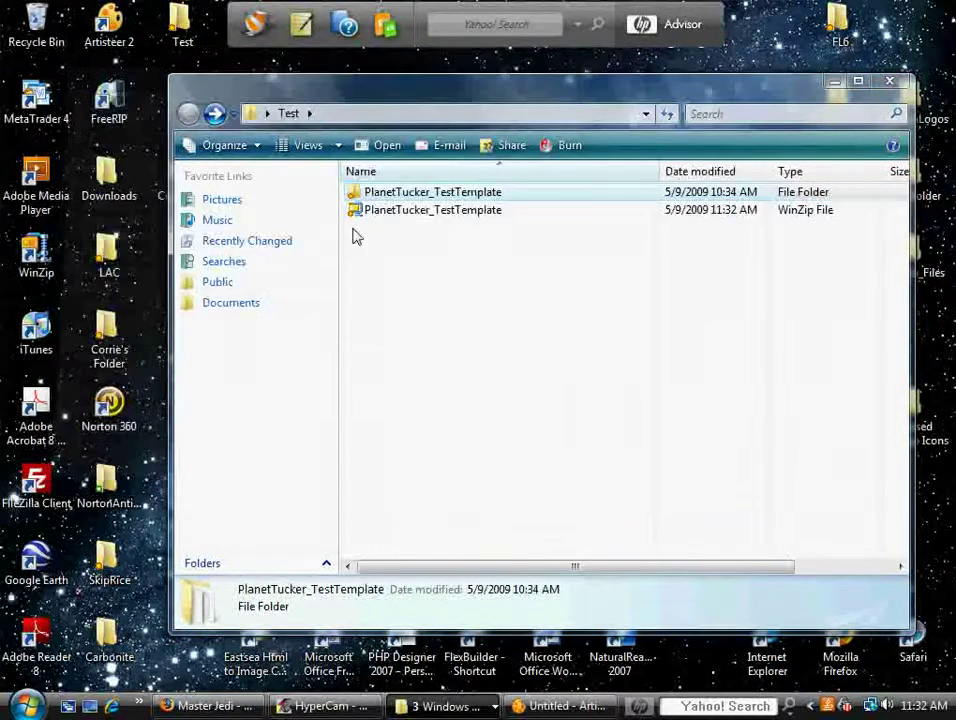
Step: Examine the zip file, the template folder's contents including templateDetails, and the graphics in its images folder
click(408, 213)
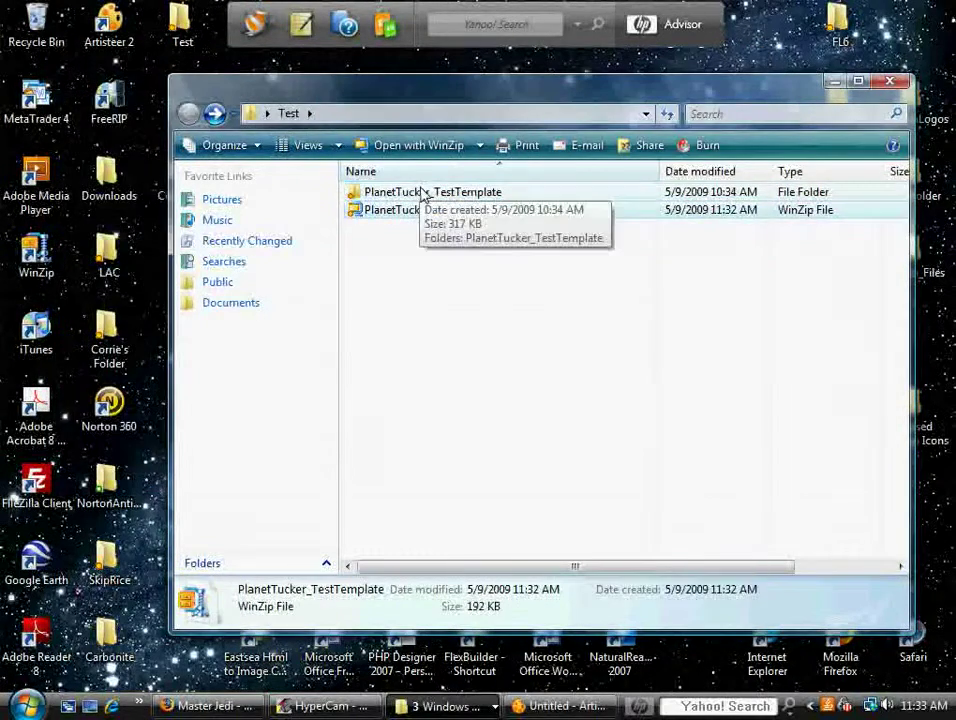
double_click(420, 191)
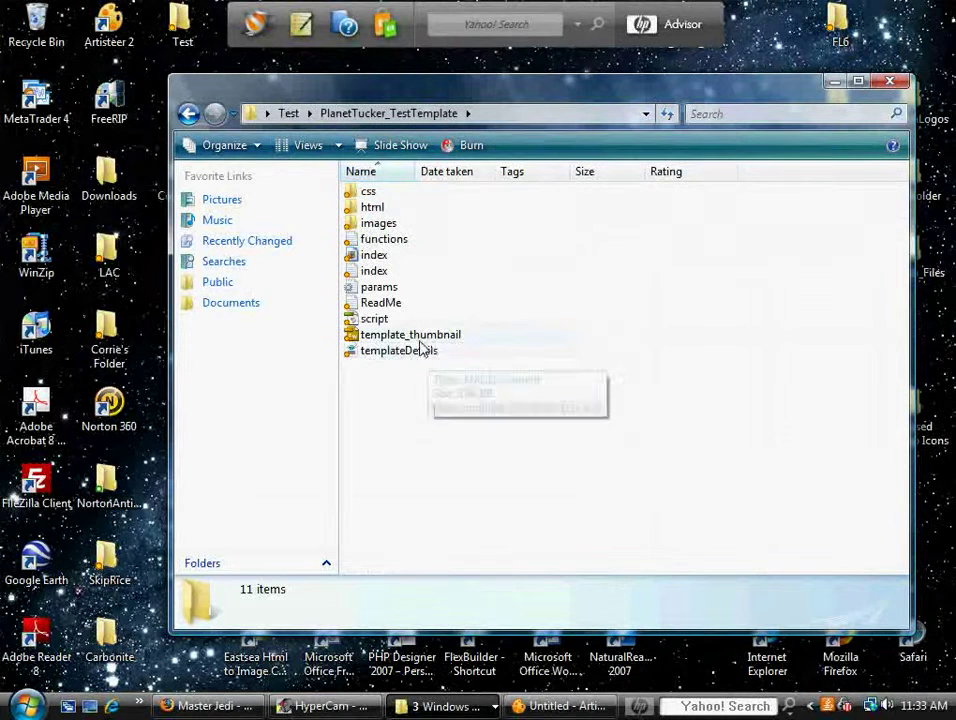
click(380, 353)
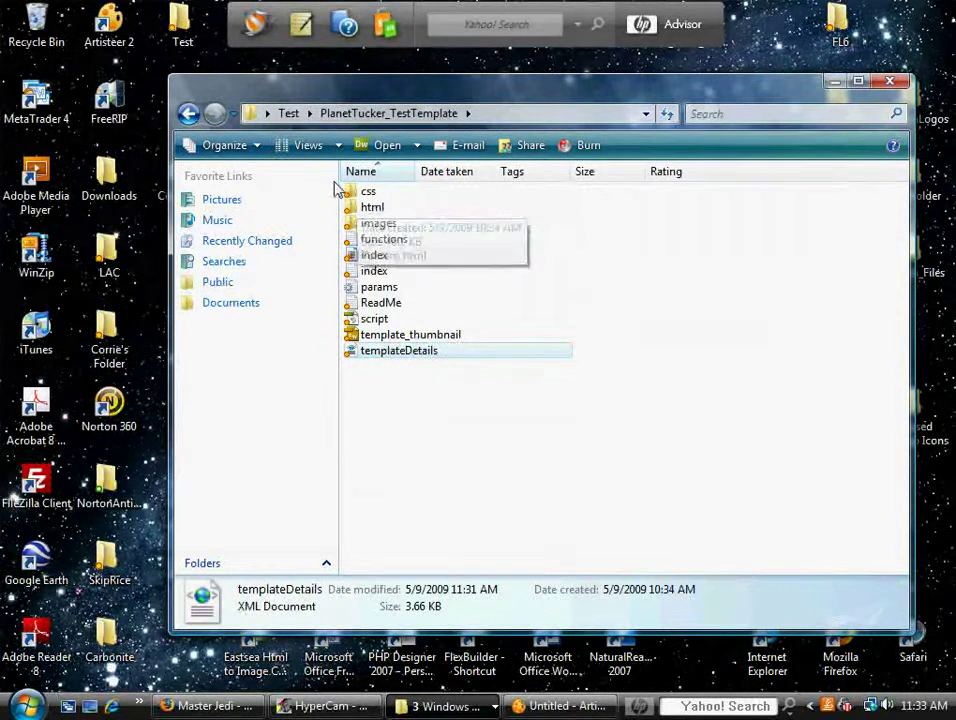
click(378, 223)
double_click(378, 223)
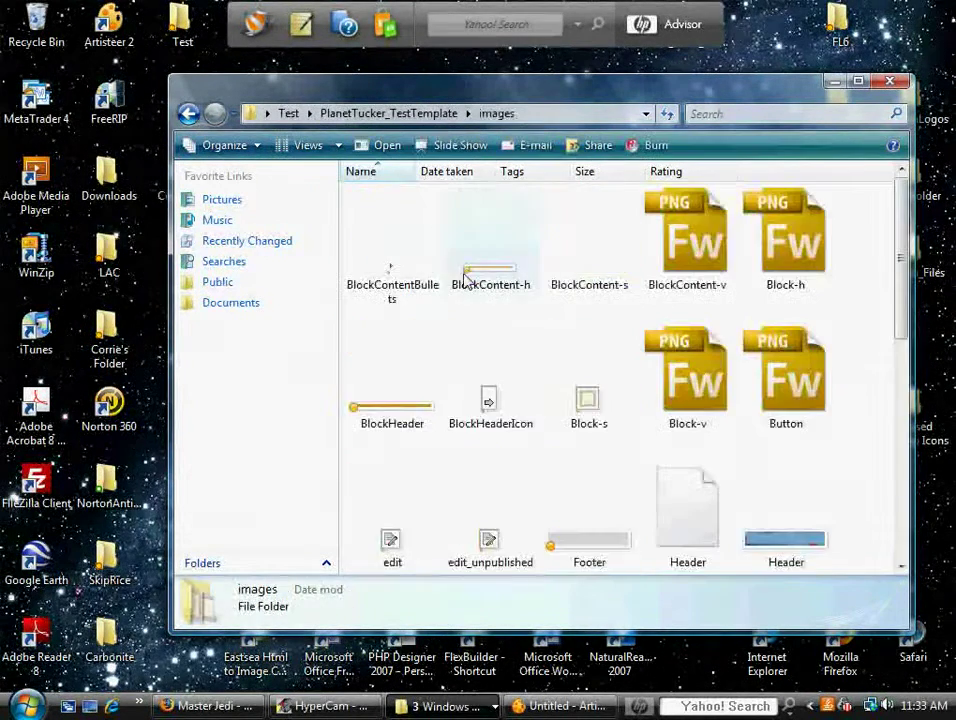
drag(897, 258, 843, 344)
drag(900, 400, 905, 248)
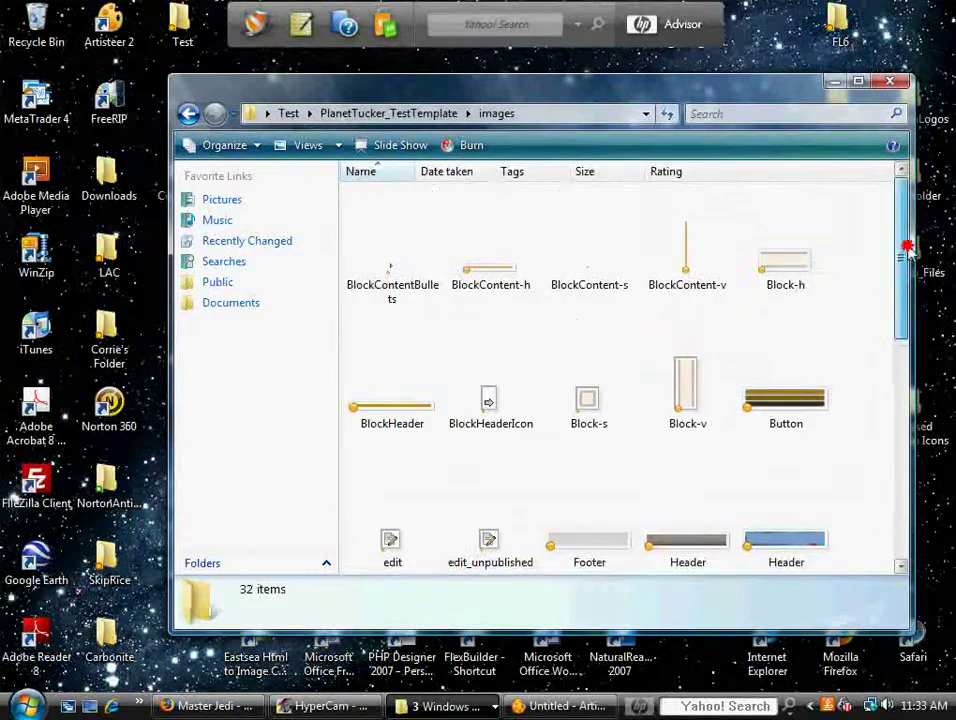
click(188, 113)
Step: View the template in Artisteer alongside the planettucker.com home page in Firefox for comparison
click(560, 706)
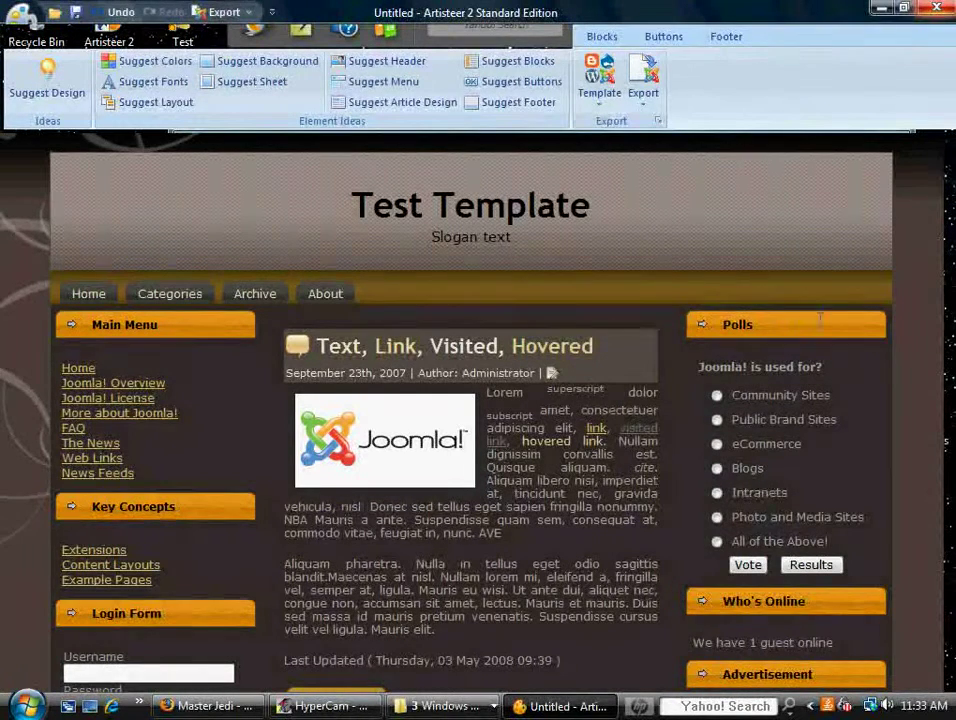
click(881, 8)
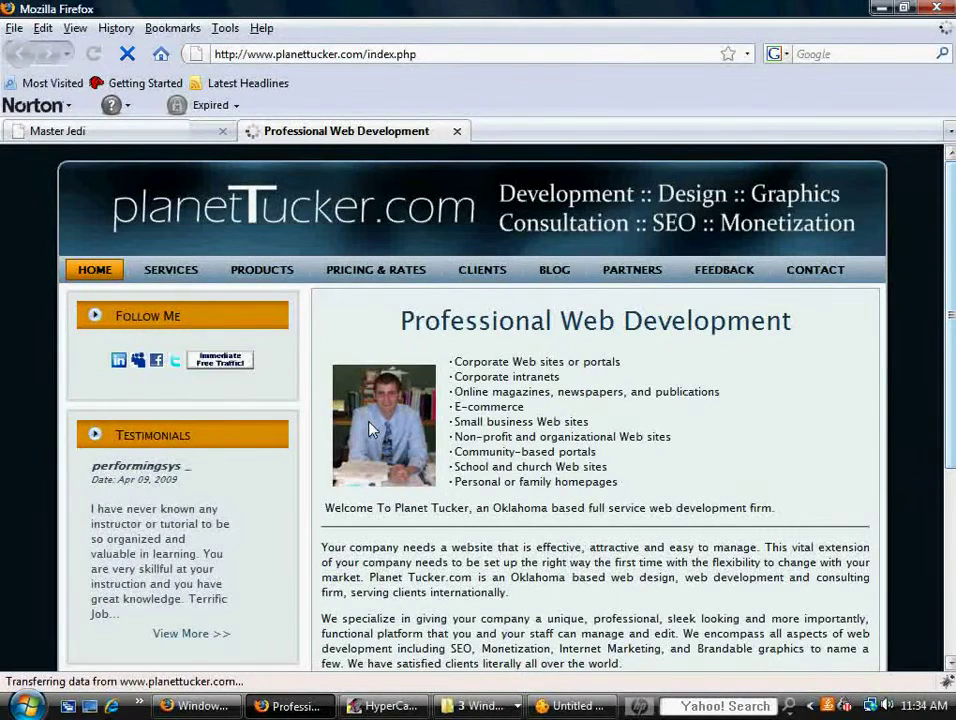
click(577, 706)
click(577, 706)
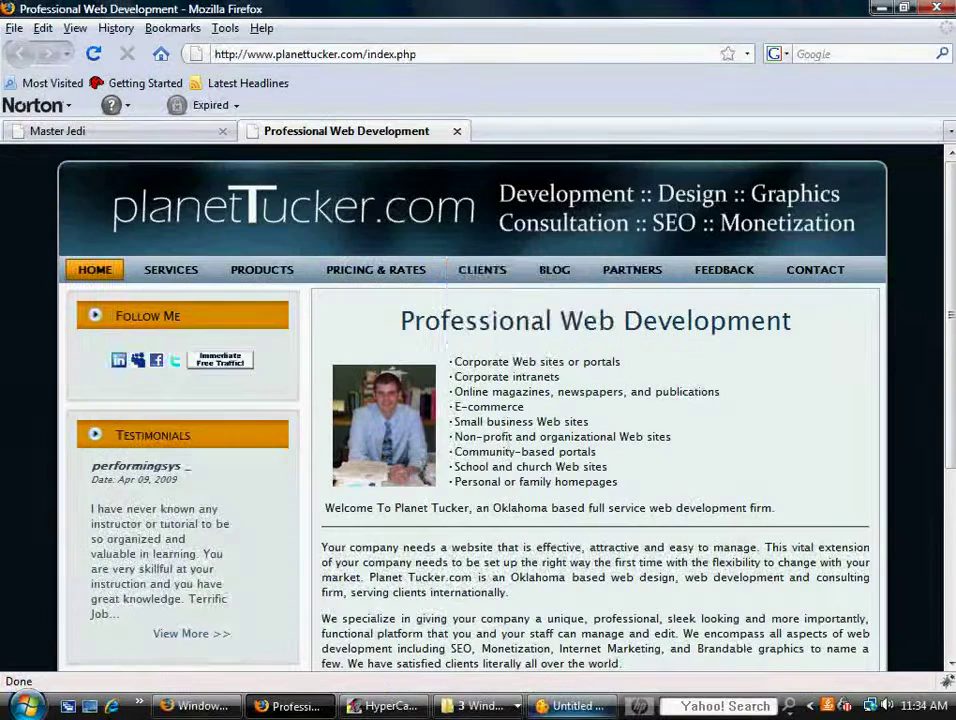
Step: Open the planettucker.com Joomla administrator and install the PlanetTucker_TestTemplate zip from the Test folder through the Extension Manager
double_click(370, 54)
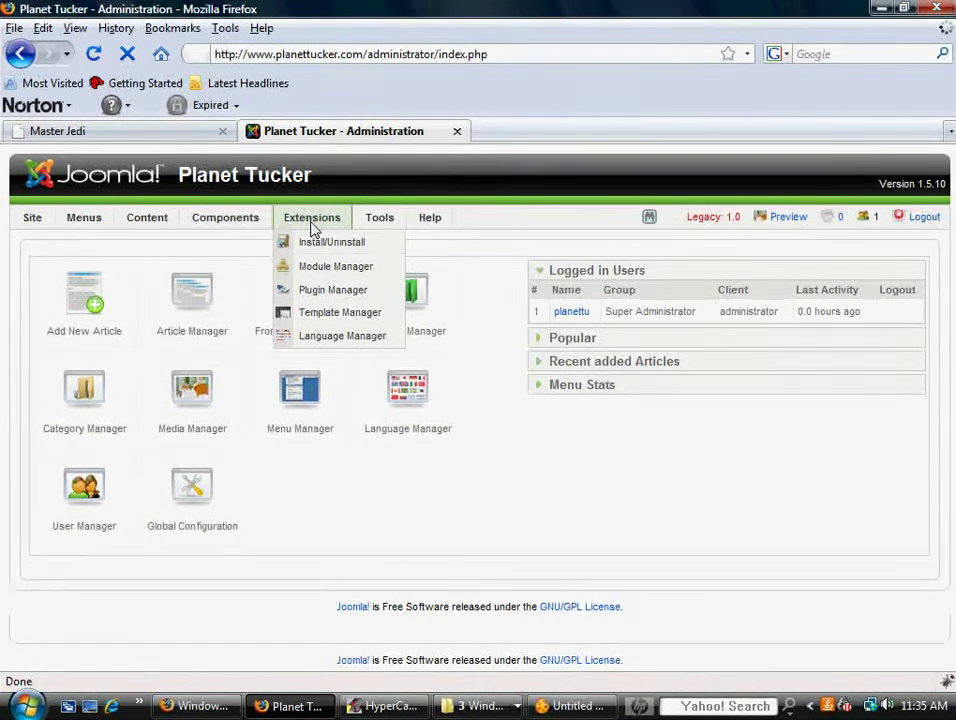
click(313, 244)
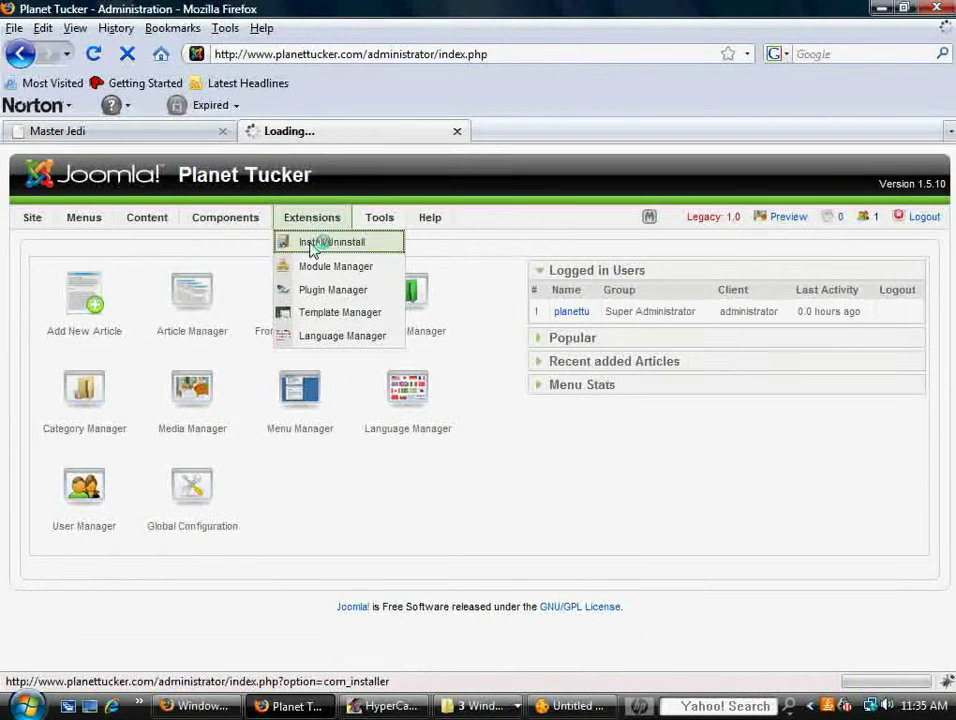
click(415, 398)
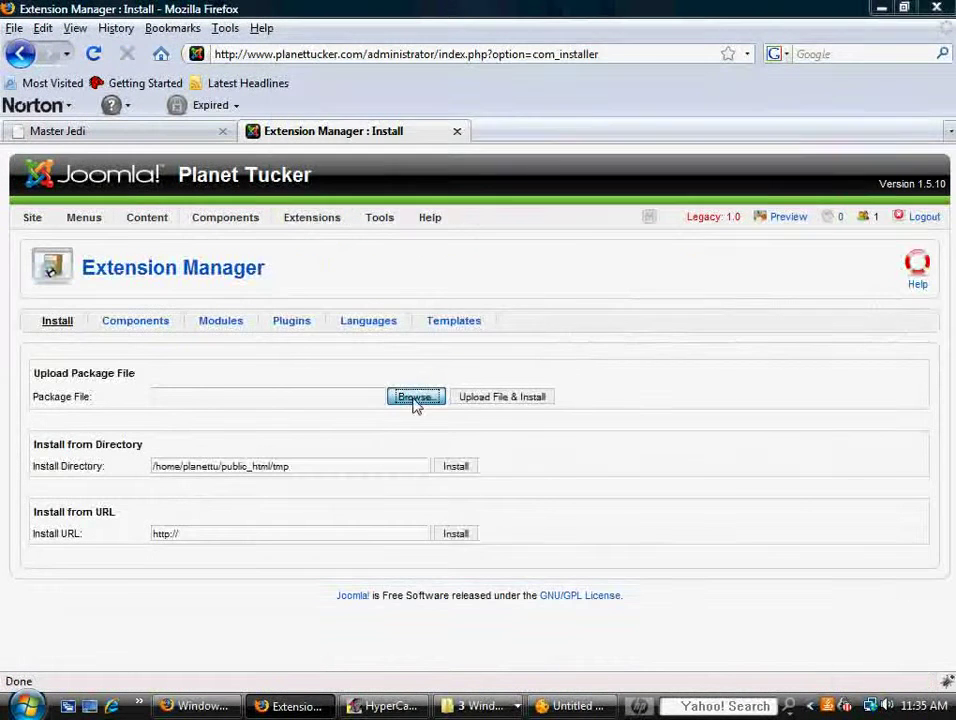
click(559, 178)
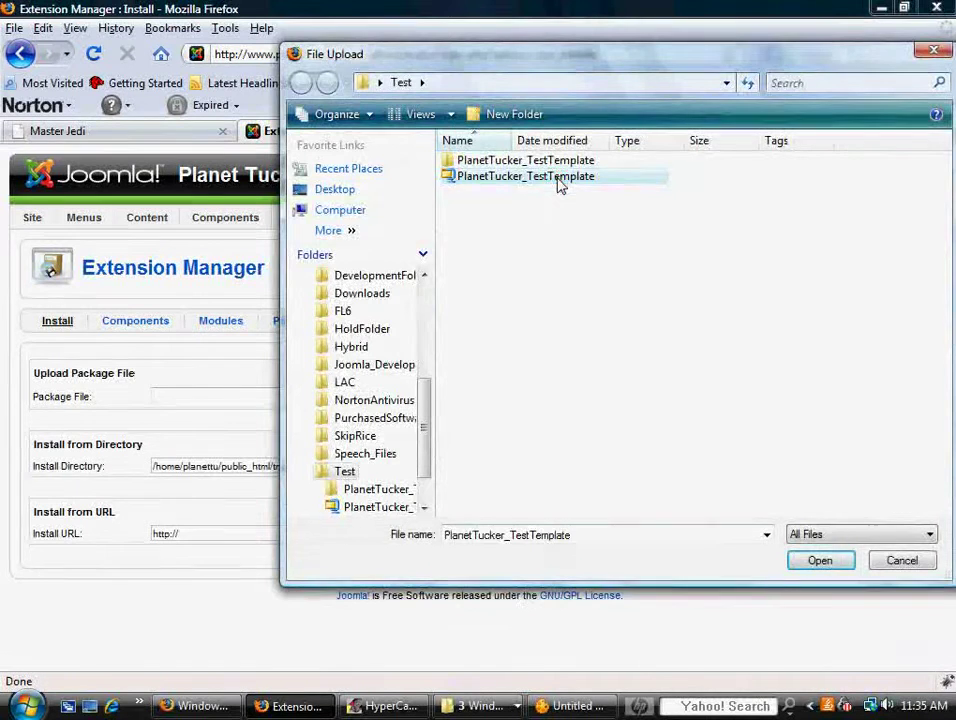
click(822, 561)
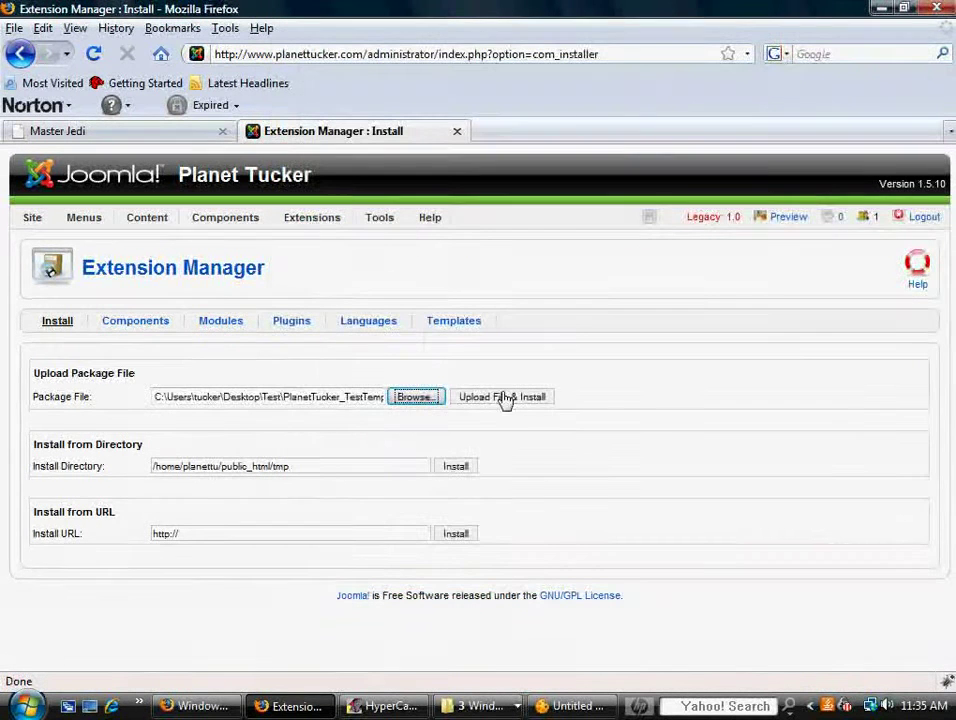
click(505, 398)
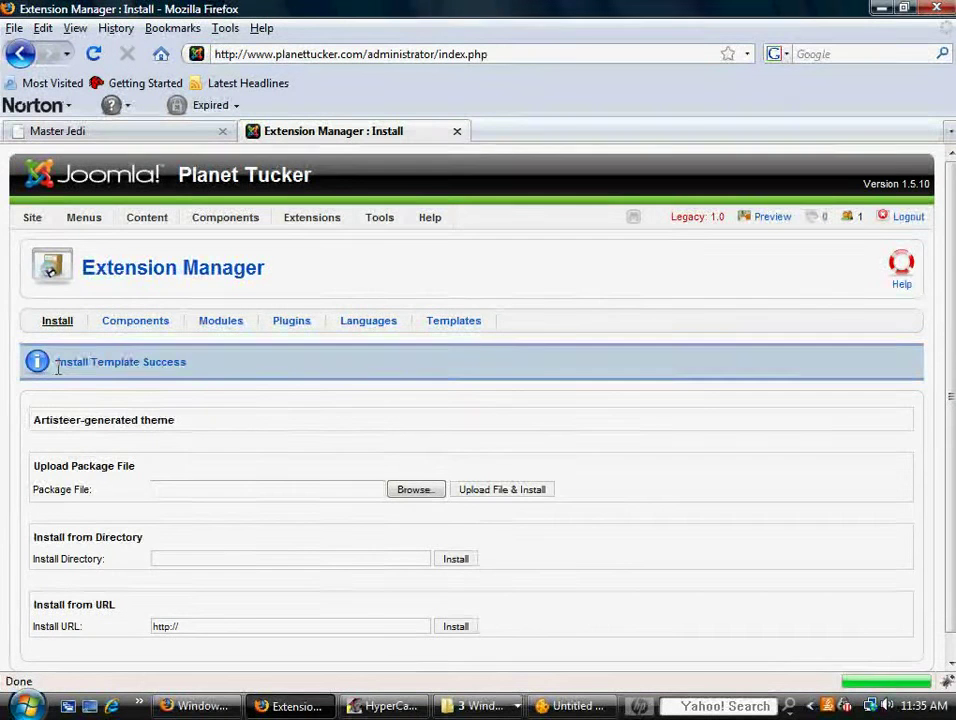
Step: Preview the PlanetTucker thumbnails in Joomla's Template Manager and make PlanetTucker_TestTemplate the default site template
mouse_move(305, 225)
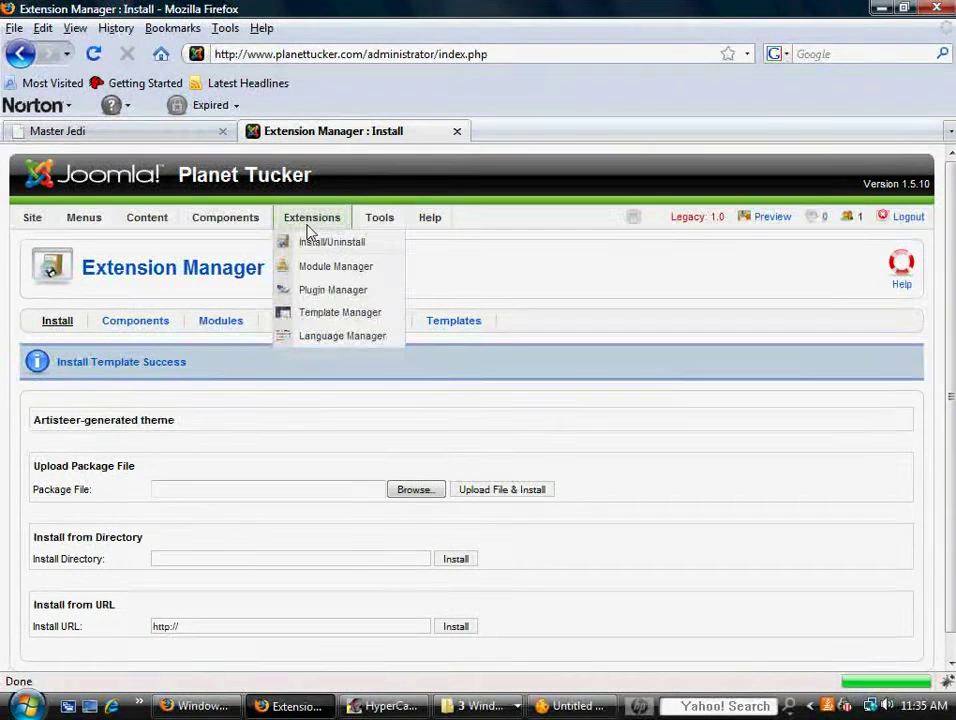
click(316, 312)
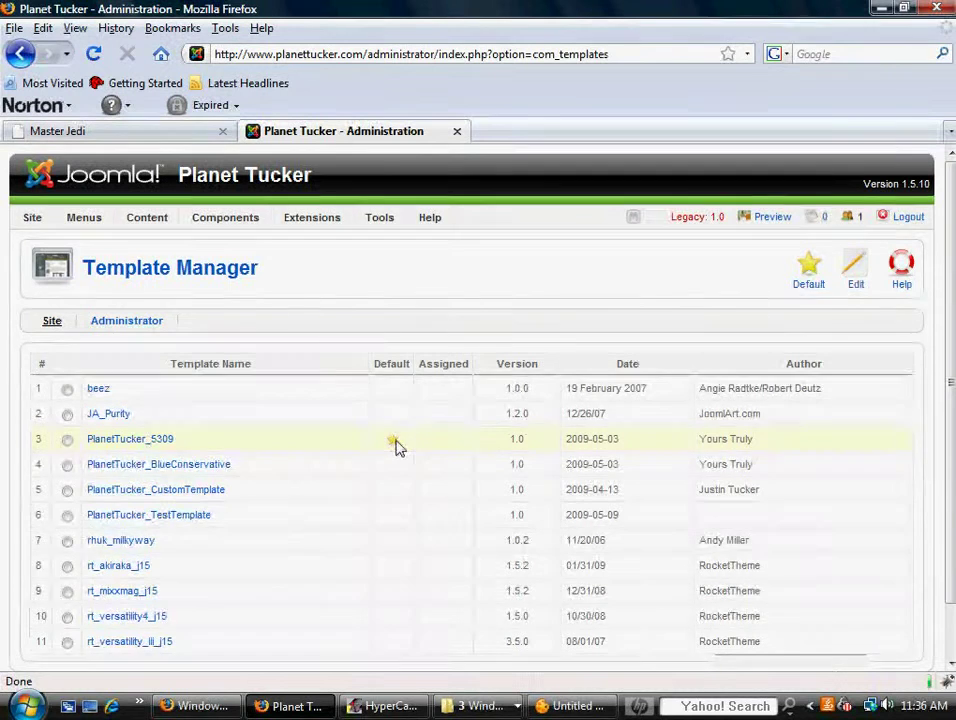
mouse_move(166, 441)
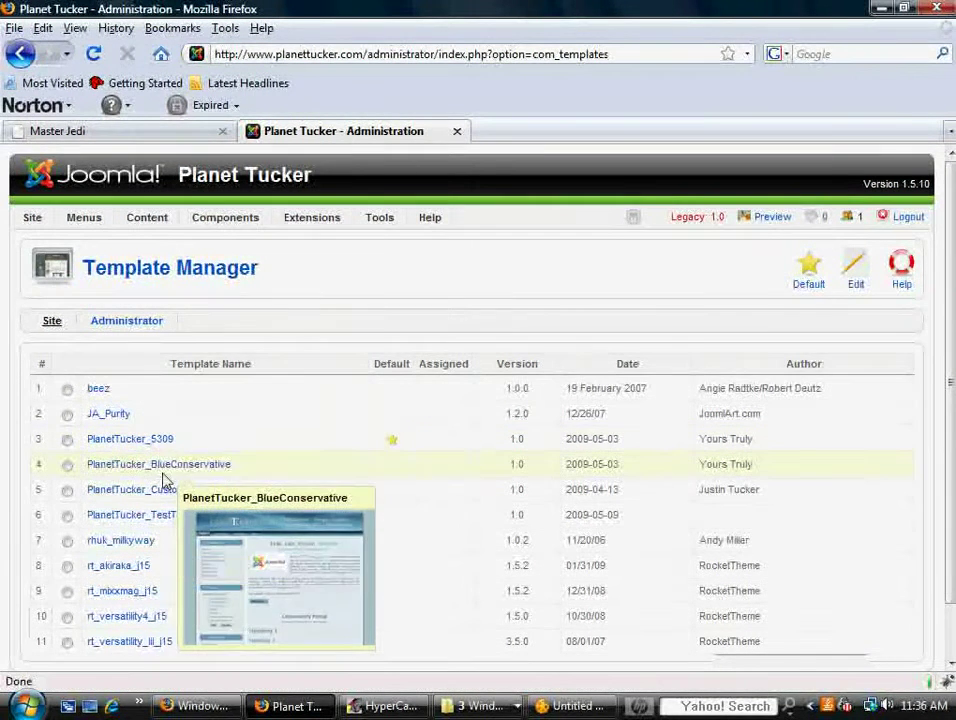
mouse_move(166, 500)
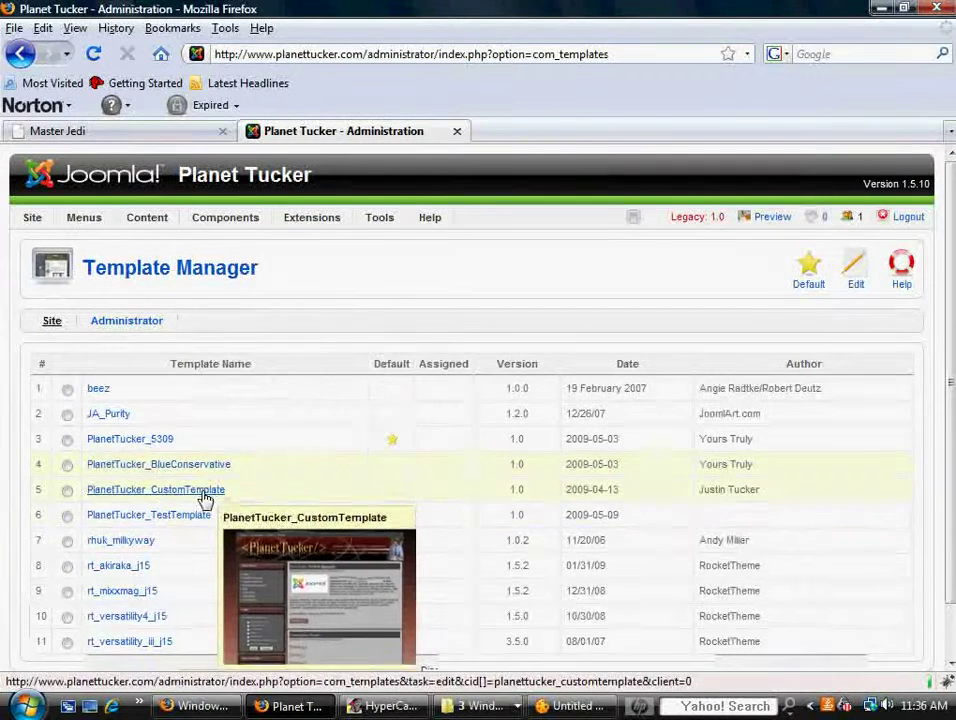
mouse_move(196, 519)
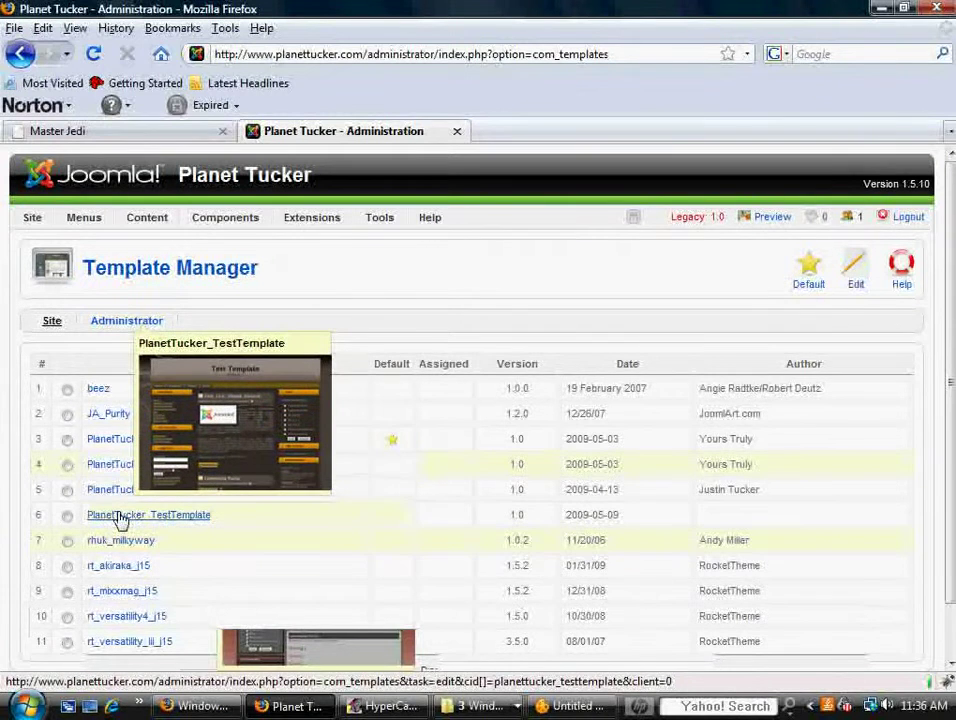
click(68, 516)
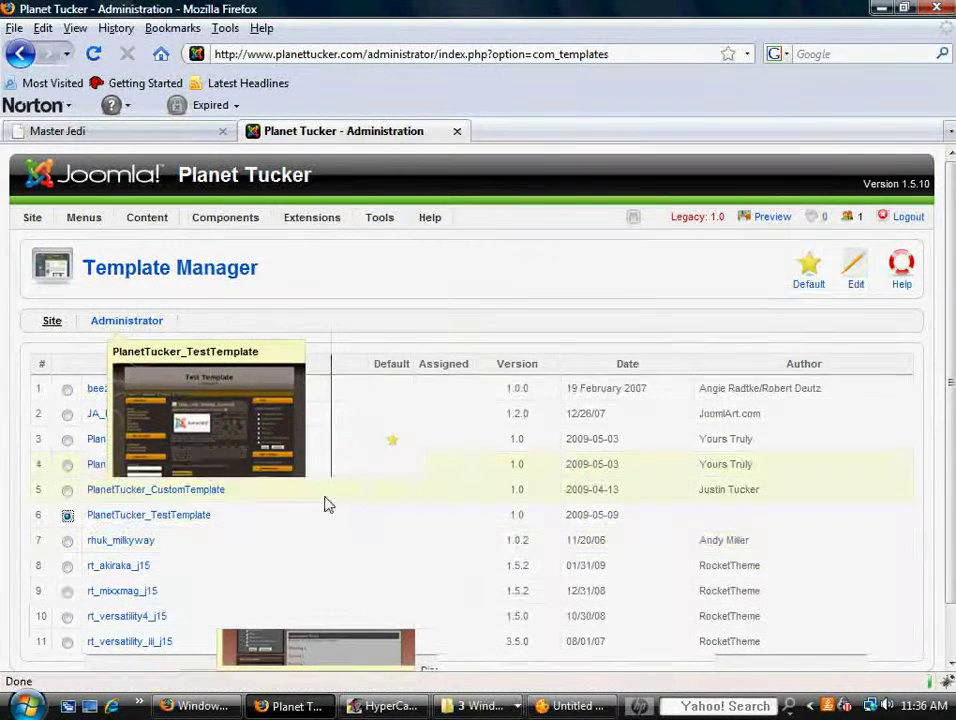
click(810, 270)
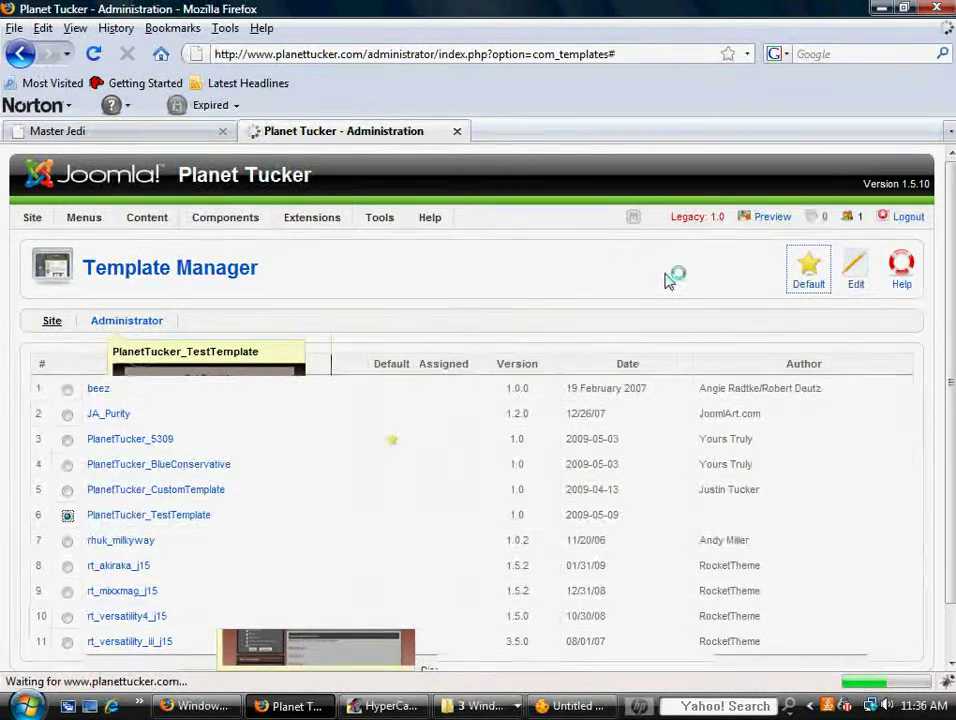
Step: Preview the live site and examine the whole home page and its navigation submenus in the test template
click(768, 218)
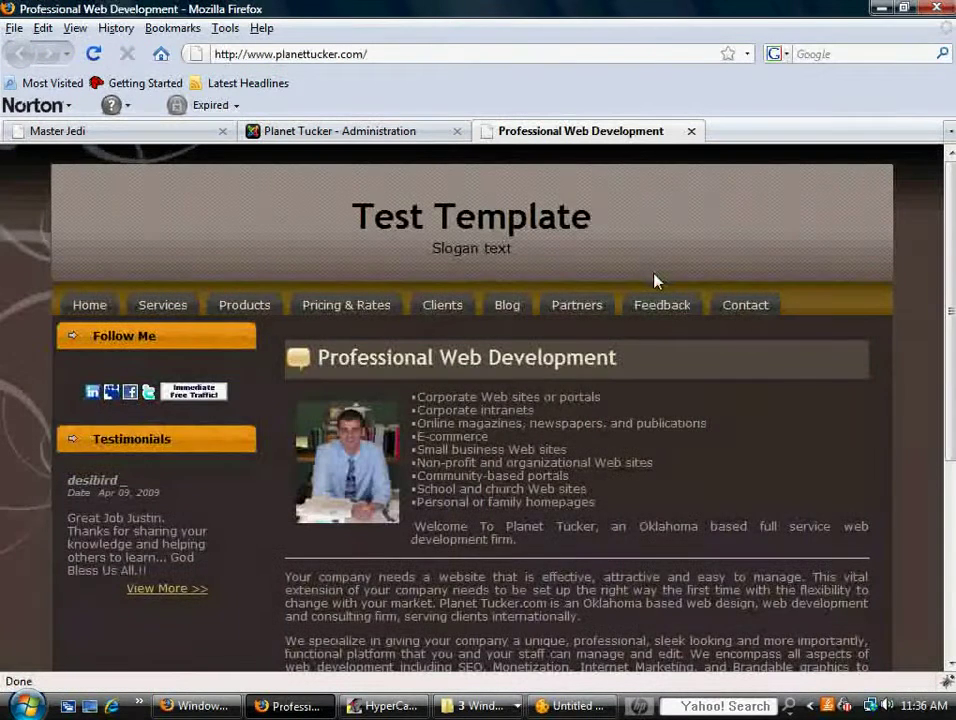
mouse_move(770, 320)
scroll(672, 376, down, 5)
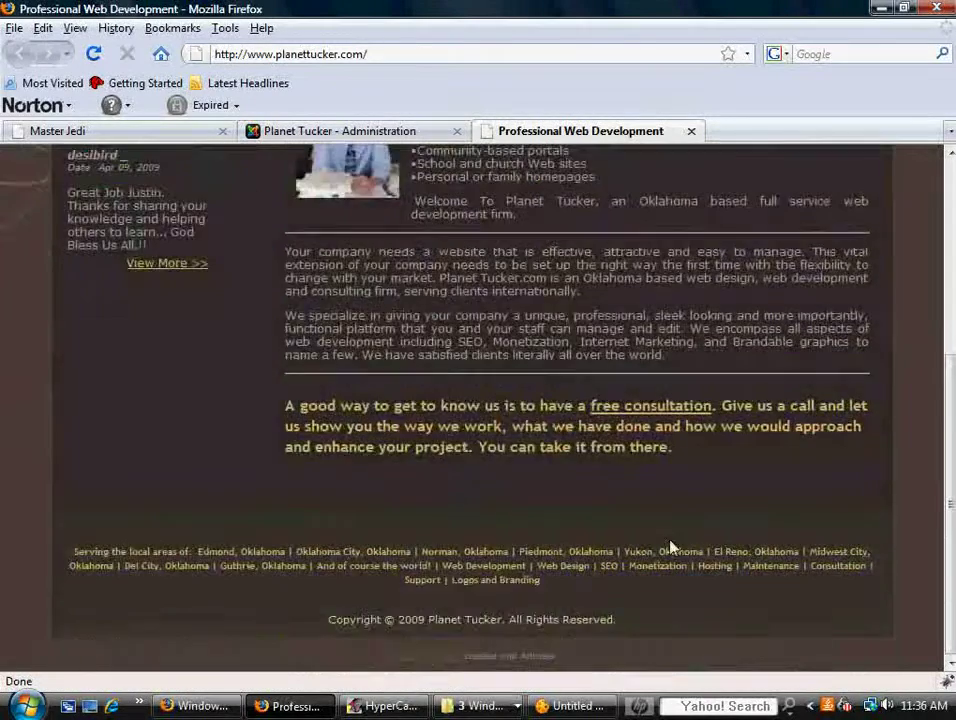
scroll(502, 545, up, 2)
scroll(502, 545, up, 4)
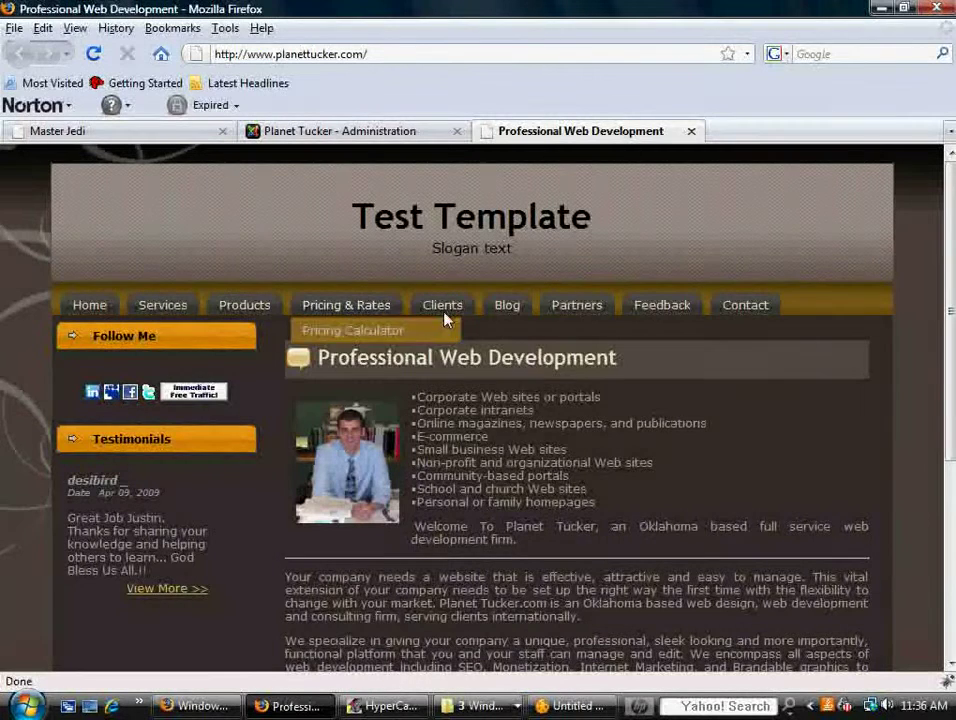
mouse_move(507, 313)
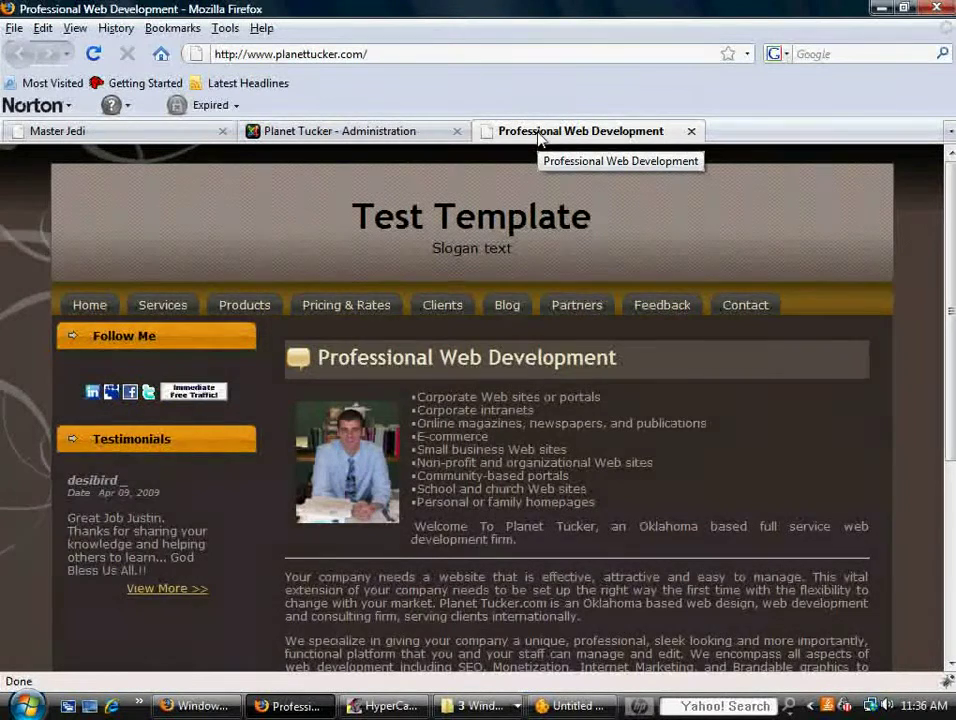
Step: Make PlanetTucker_5309 the default template in the Template Manager and reload the site preview
click(316, 132)
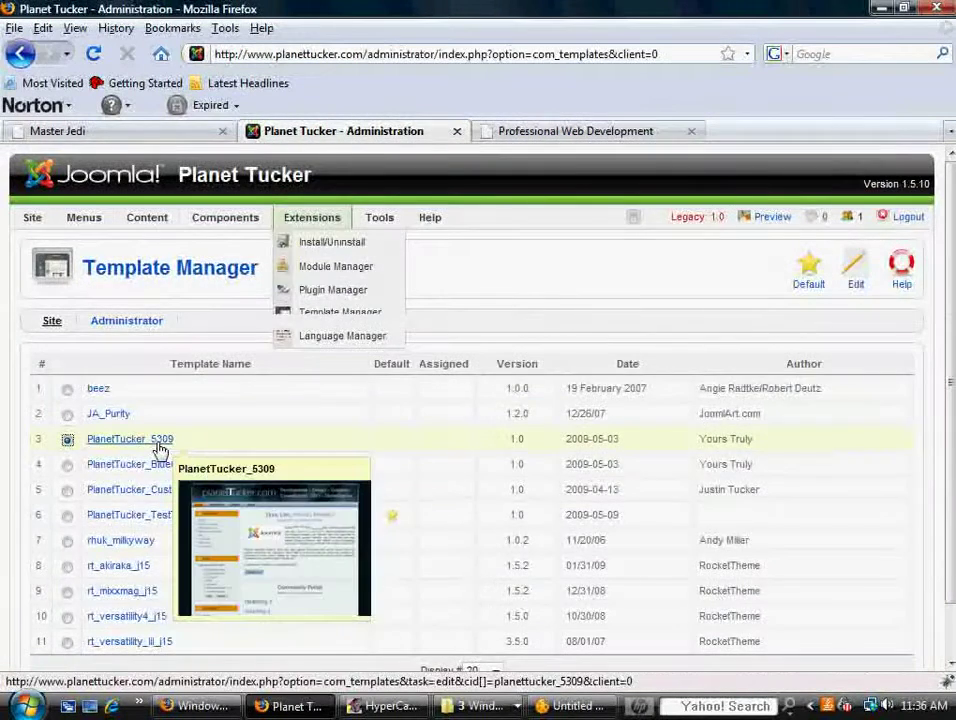
click(809, 268)
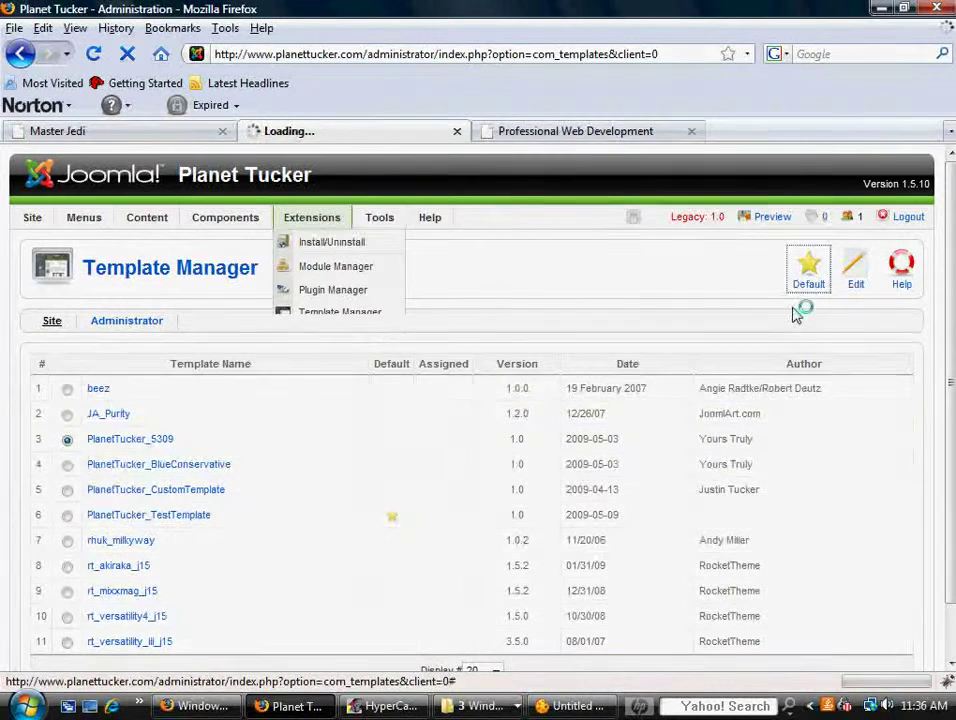
click(583, 136)
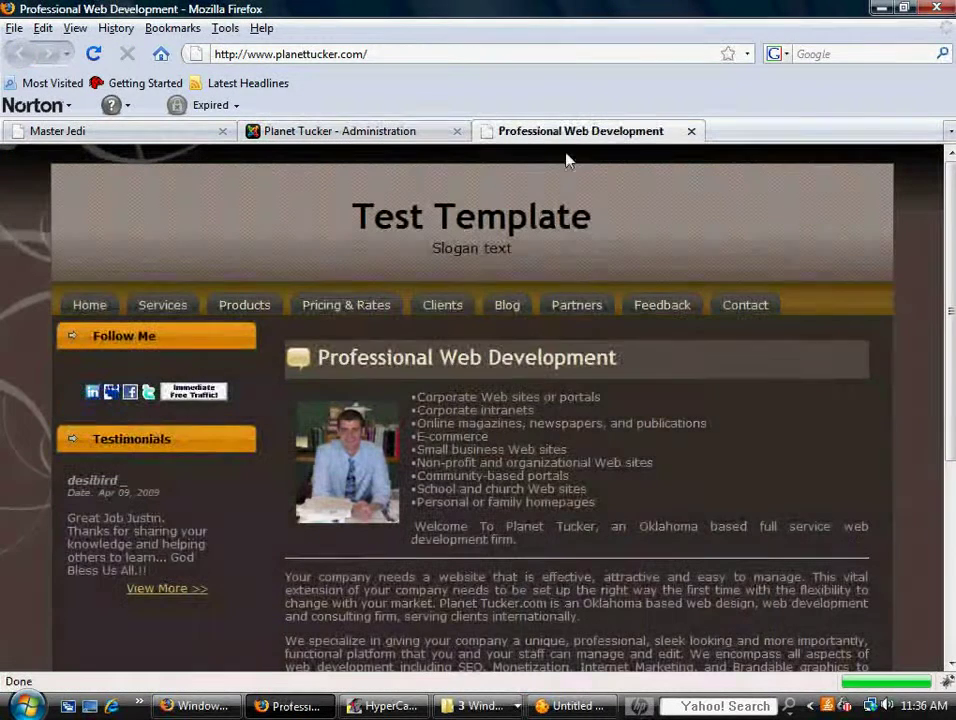
click(93, 54)
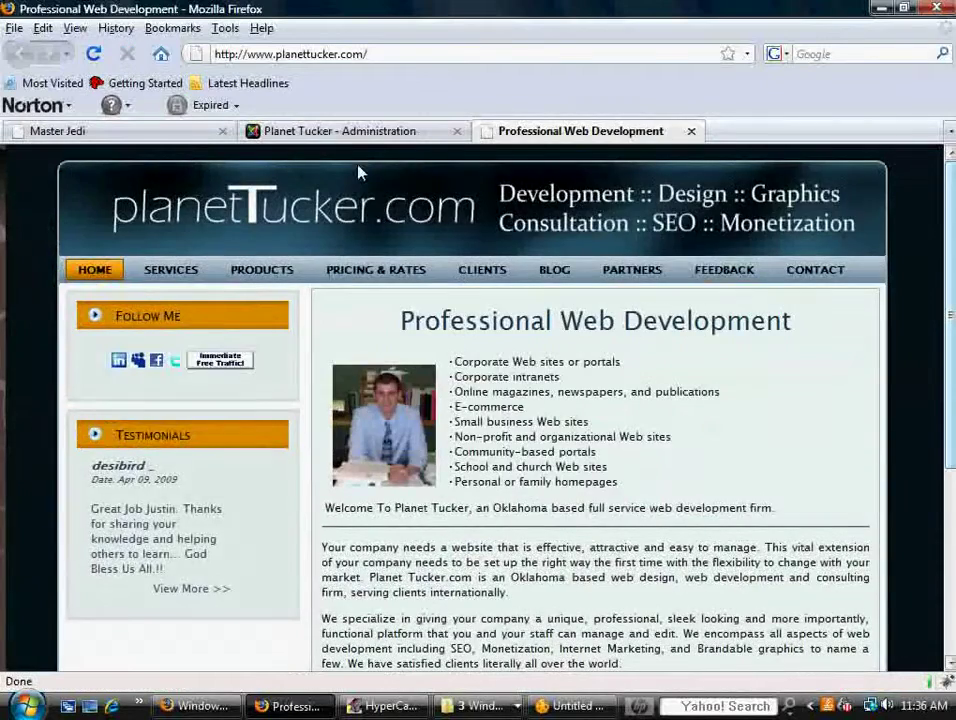
Step: View the template design in Artisteer, then examine the module positions outlined on planettucker.com/index.php?tp=1 in Firefox
click(312, 131)
click(578, 706)
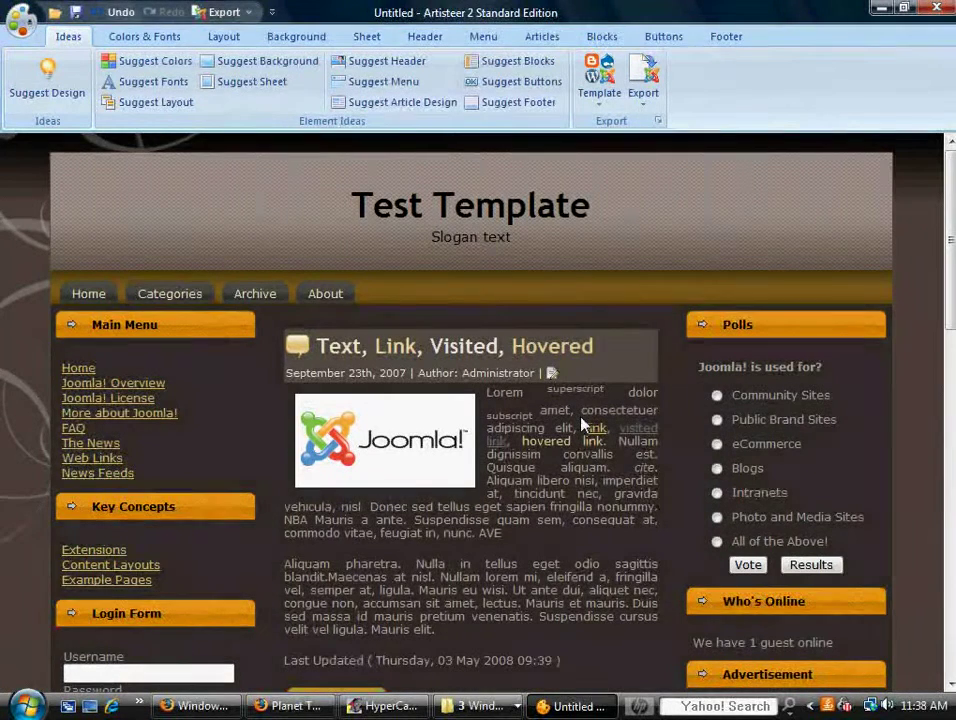
click(300, 706)
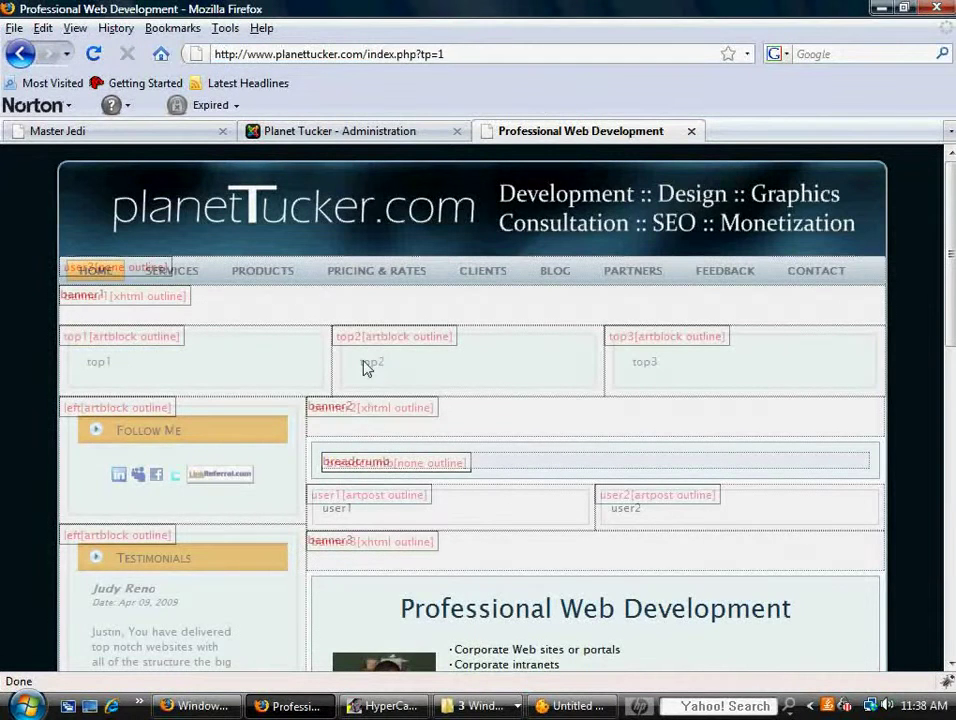
scroll(443, 468, down, 1)
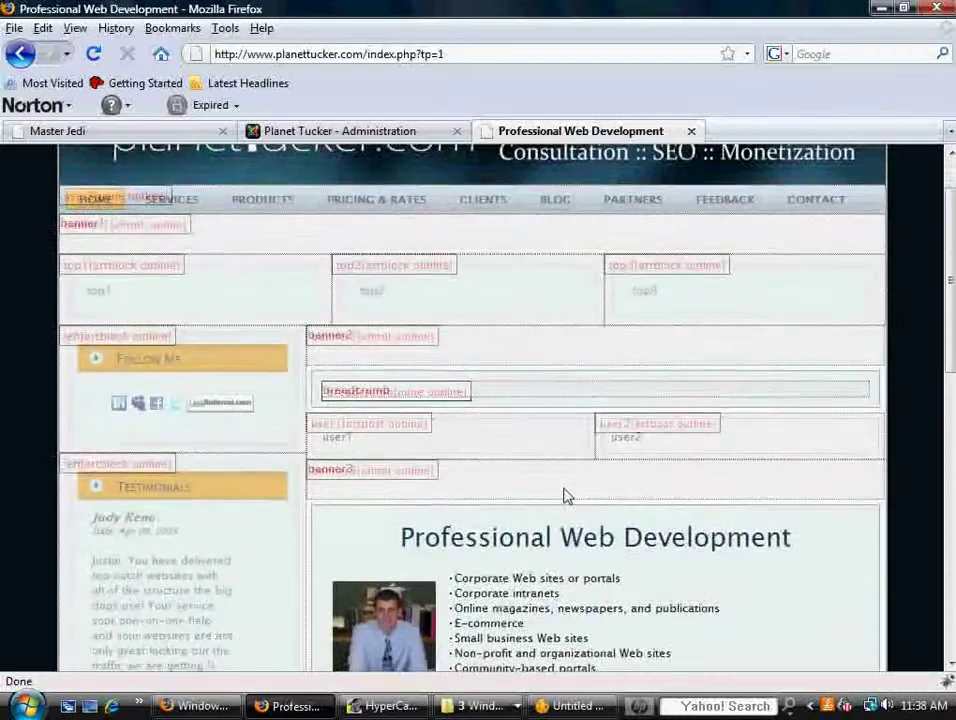
scroll(566, 495, down, 4)
scroll(612, 452, down, 8)
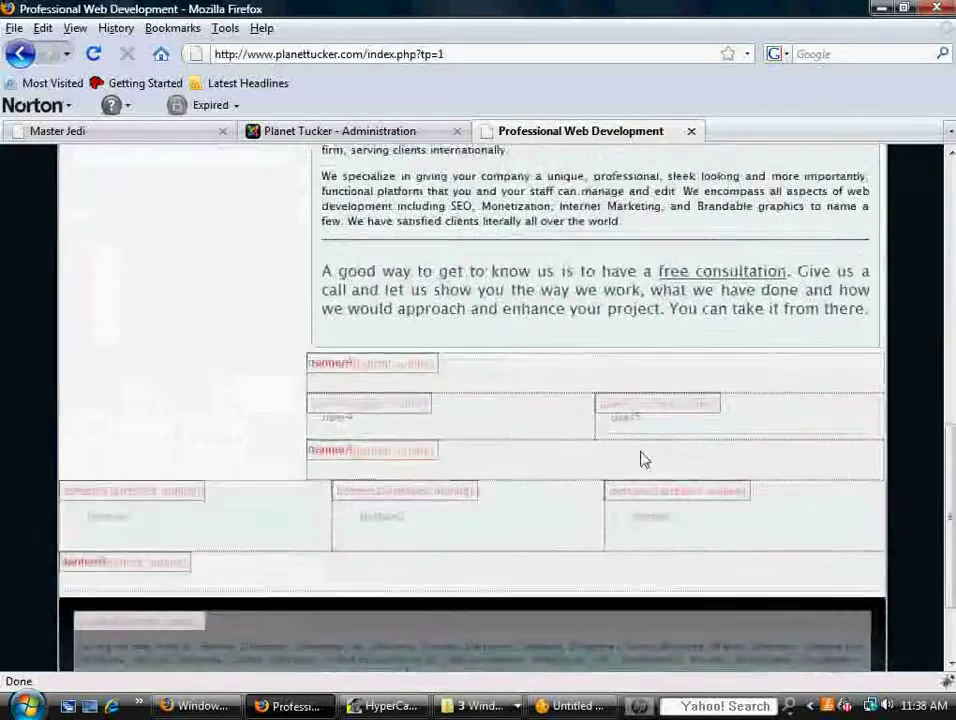
scroll(743, 492, up, 10)
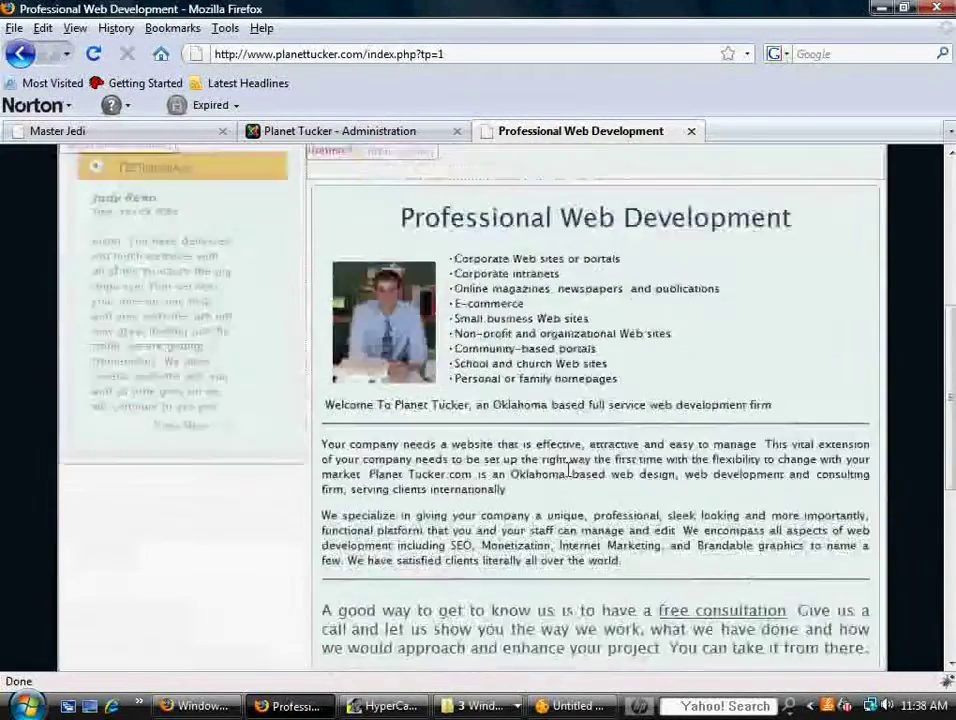
scroll(532, 444, up, 2)
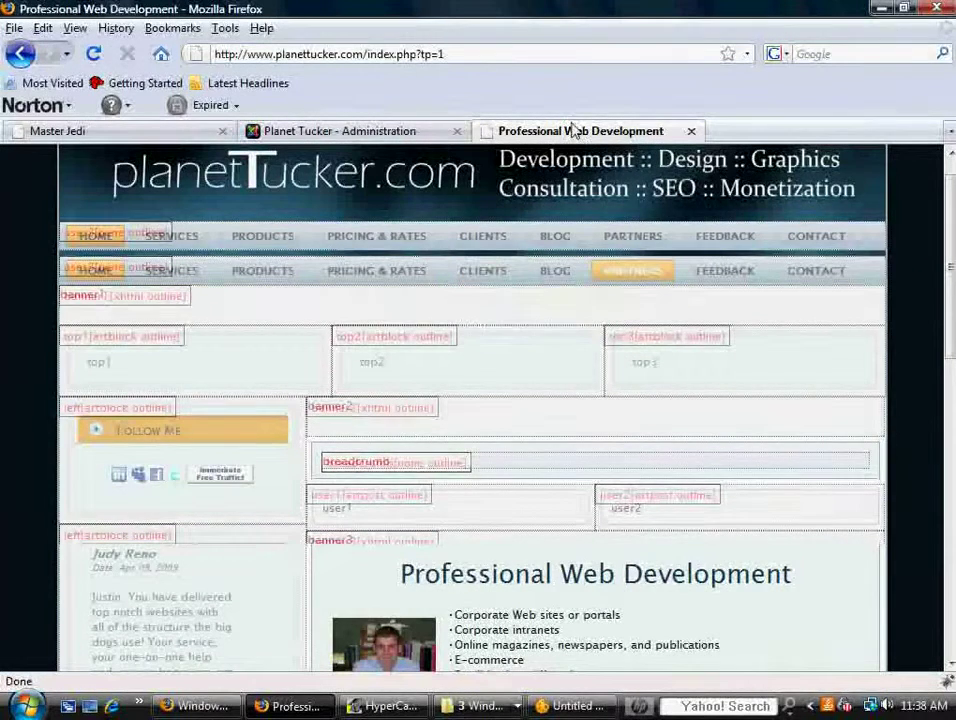
Step: Remove index.php?tp=1 from the site address and load the plain planettucker.com home page
click(380, 47)
click(363, 51)
drag(363, 51, 540, 51)
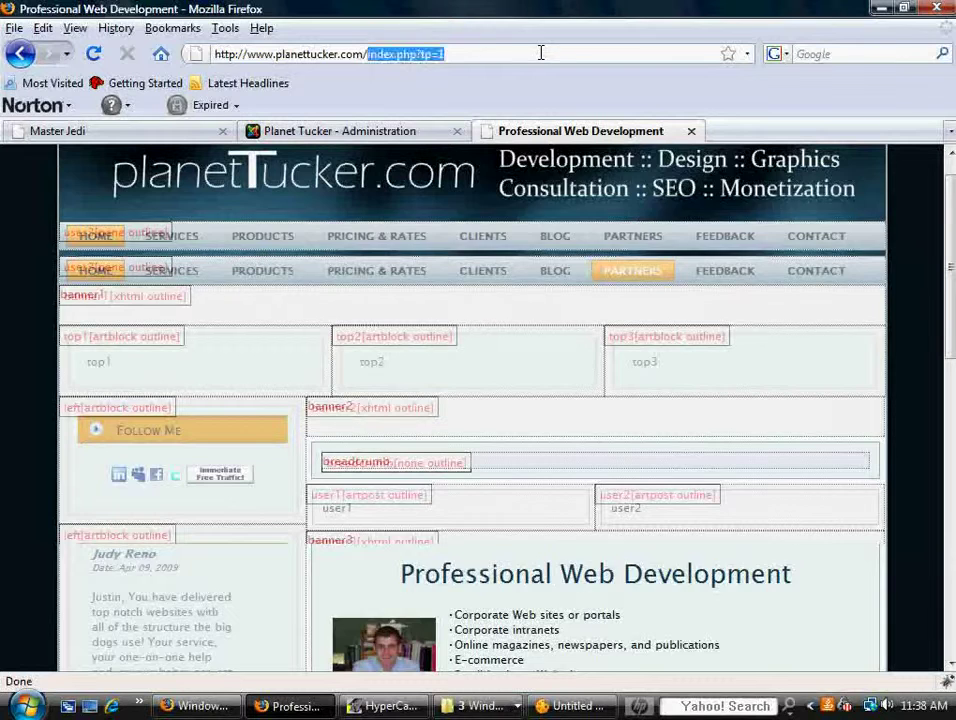
key(BackSpace)
key(Return)
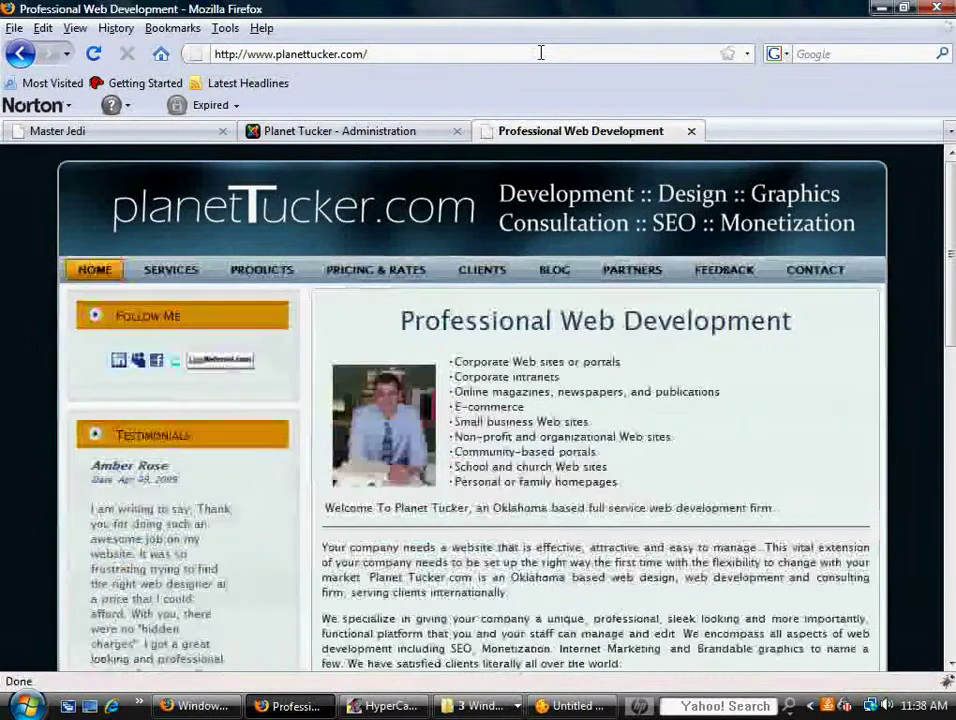